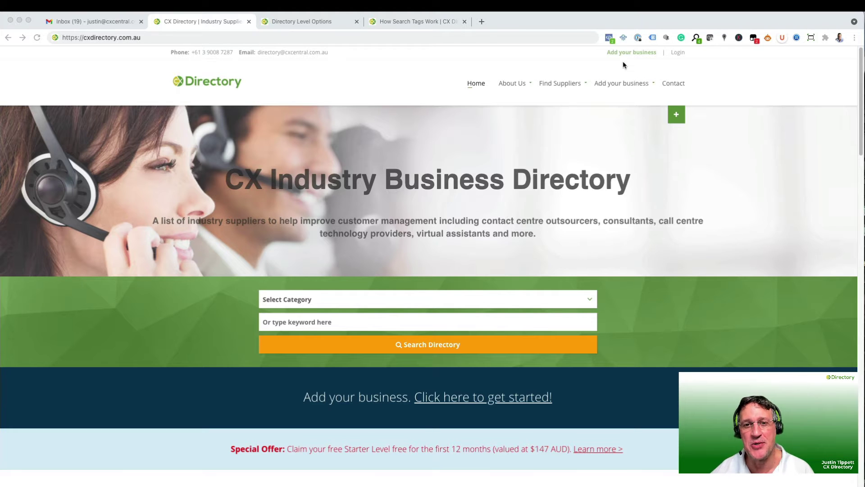
Open the 'Add your business' registration page and scroll to the manual sign-up form
left_click(631, 53)
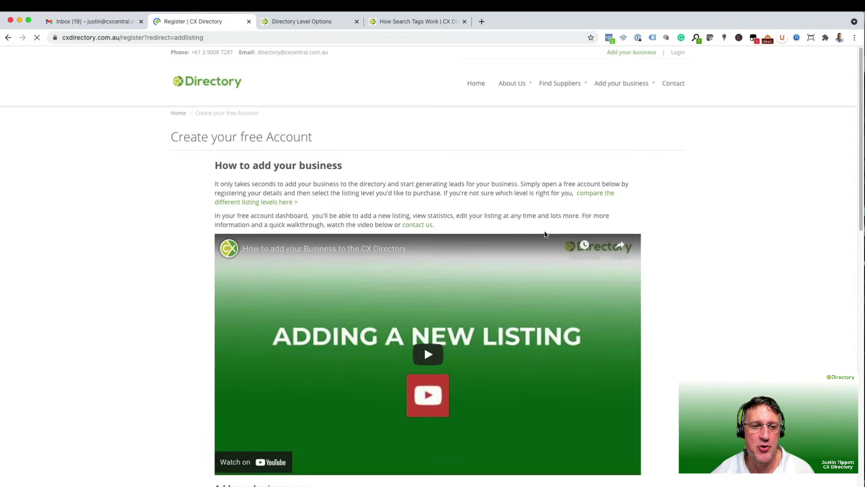
scroll(544, 233, "down", 3)
scroll(472, 281, "down", 5)
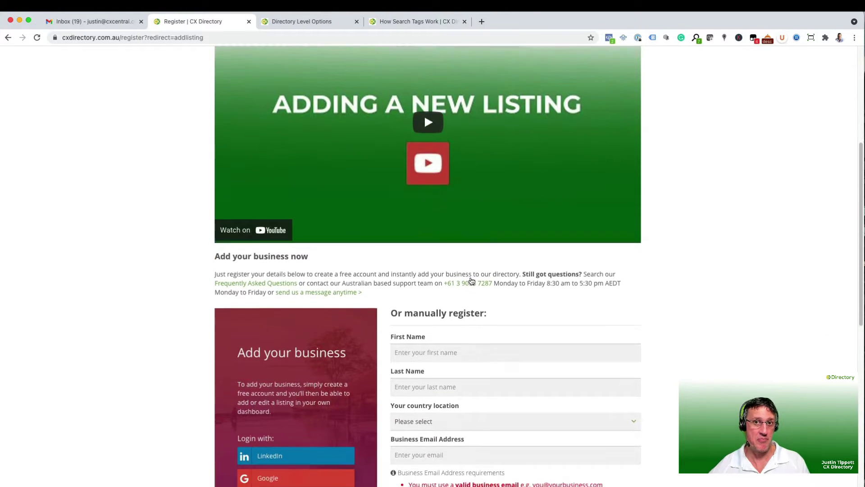
scroll(471, 277, "down", 3)
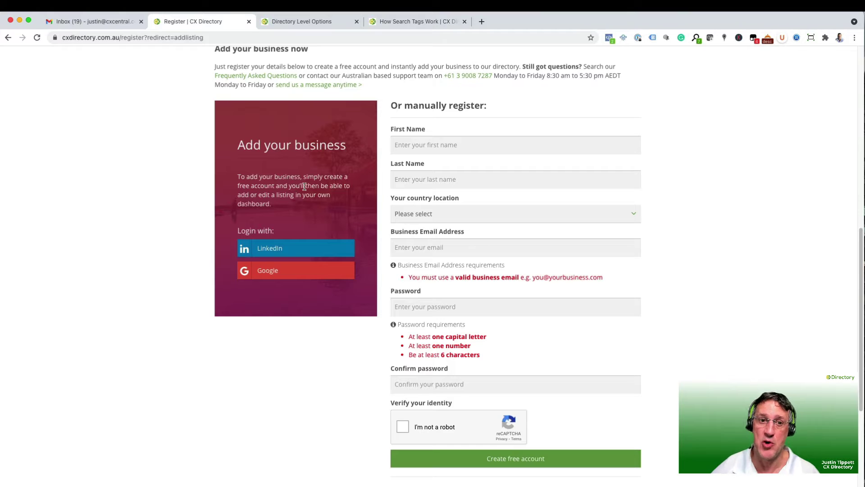
scroll(310, 187, "down", 2)
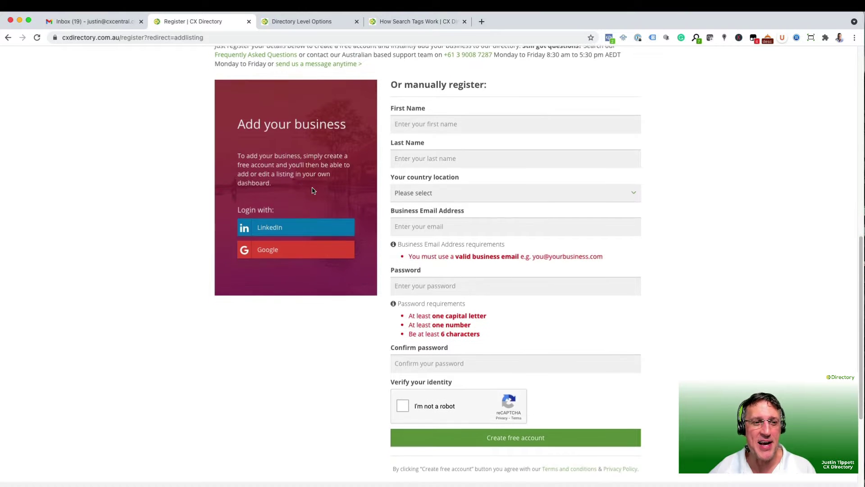
scroll(317, 189, "up", 1)
scroll(319, 189, "up", 1)
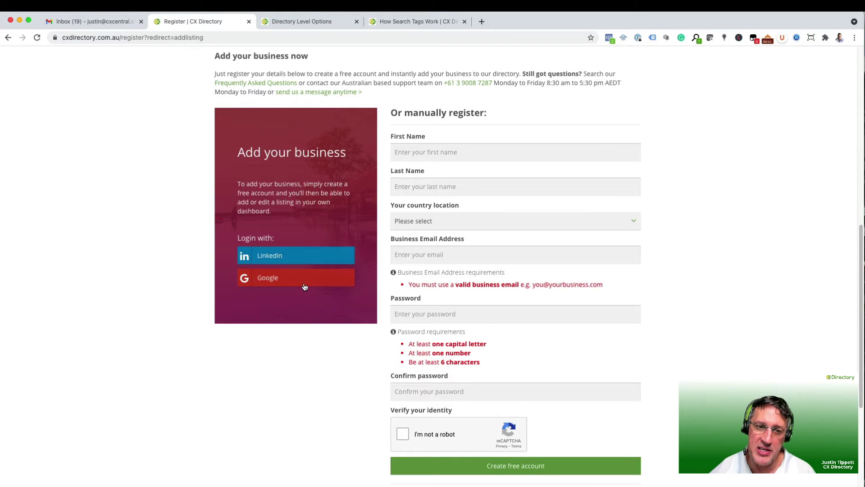
Enter the user's first and last name in the registration form
left_click(439, 154)
type("Justin")
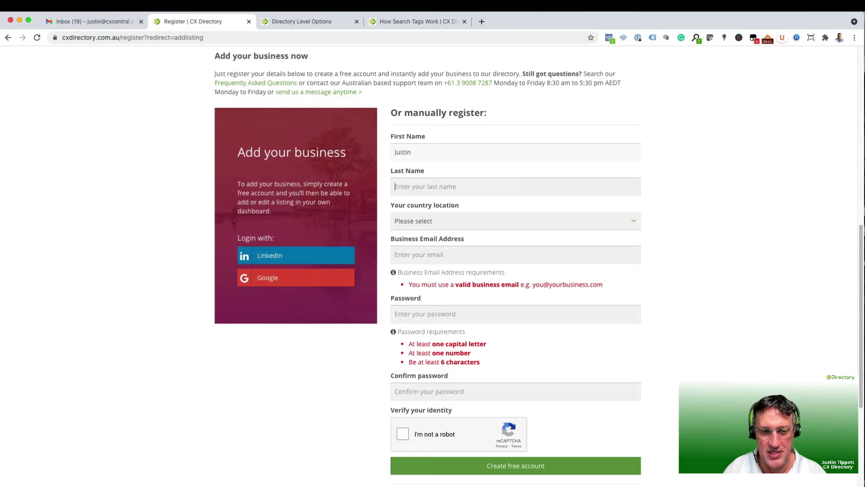
key("Tab")
type("T")
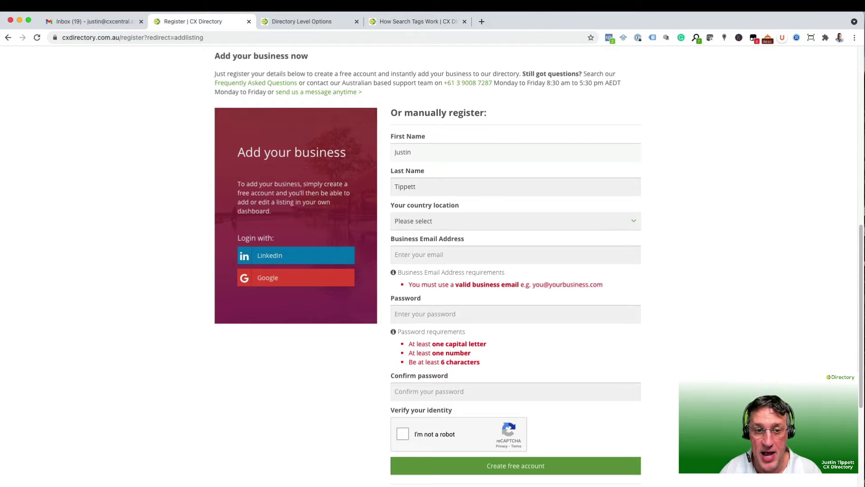
Choose Australia as the country and paste in the business email address
left_click(422, 222)
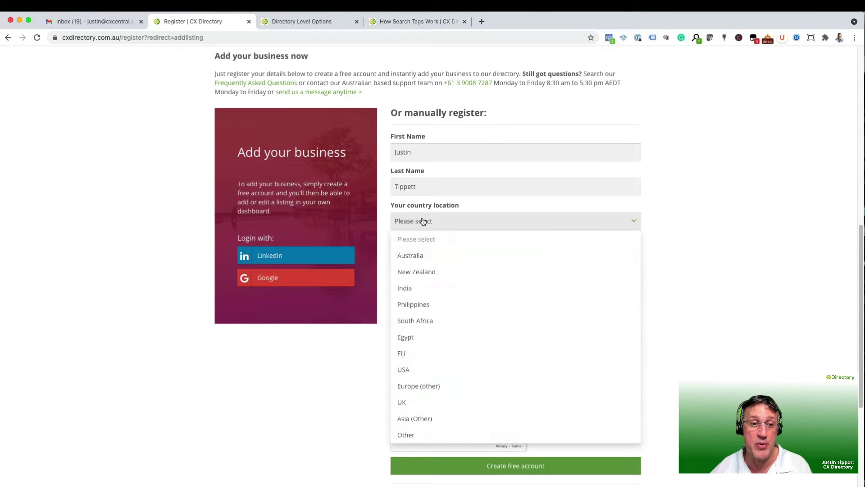
left_click(427, 253)
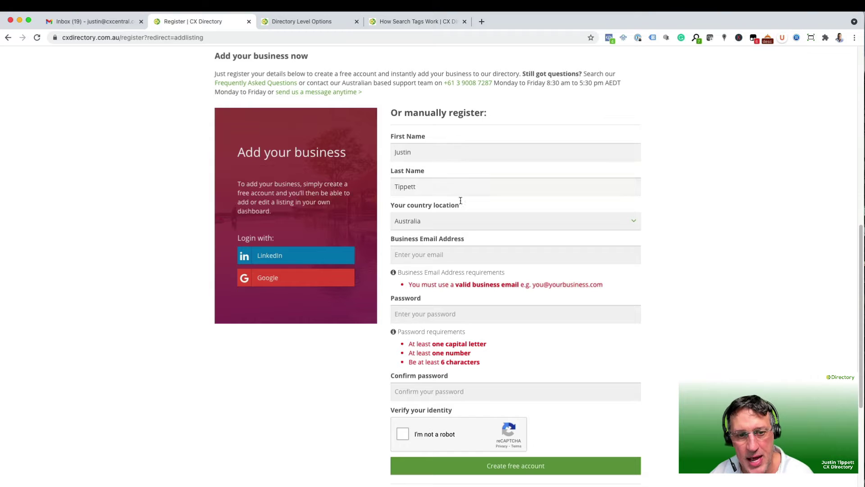
scroll(471, 222, "down", 1)
left_click(433, 229)
key("super+v")
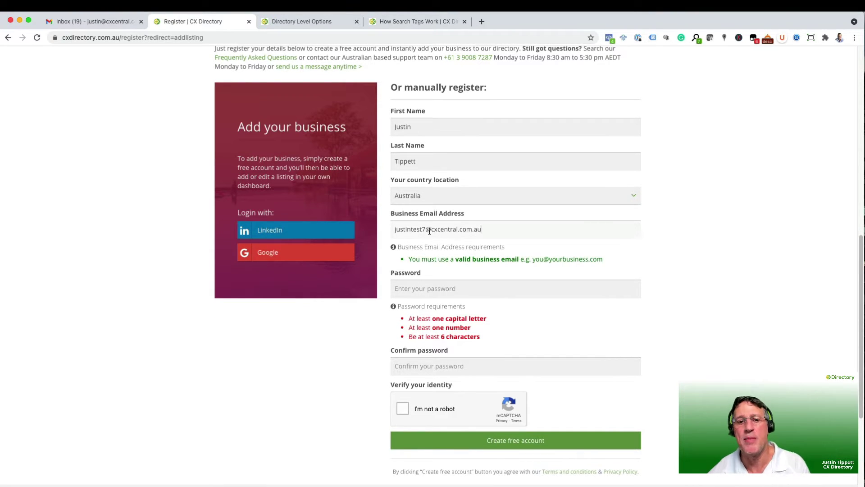
left_click_drag(431, 231, 455, 227)
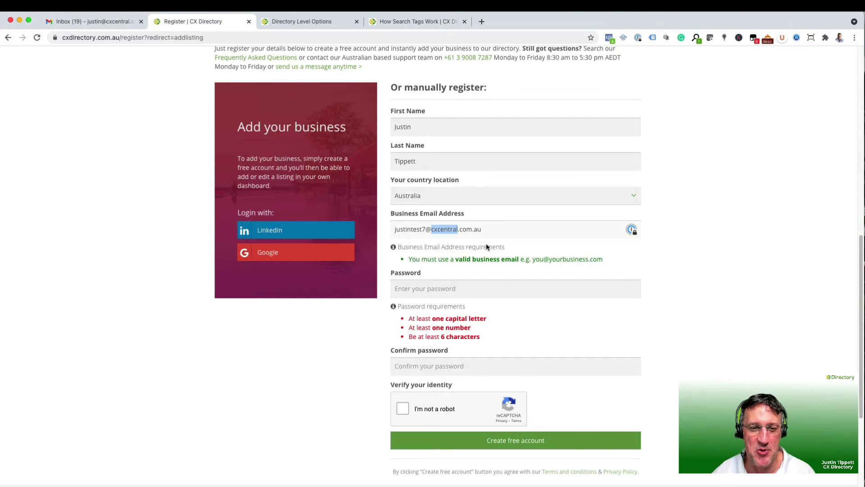
Enter and confirm the account password, then tick the 'I'm not a robot' reCAPTCHA check
left_click(462, 289)
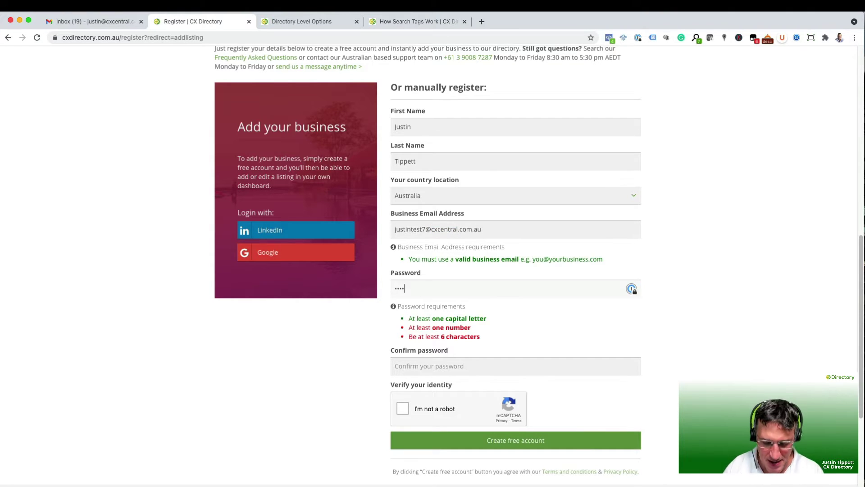
key("Tab")
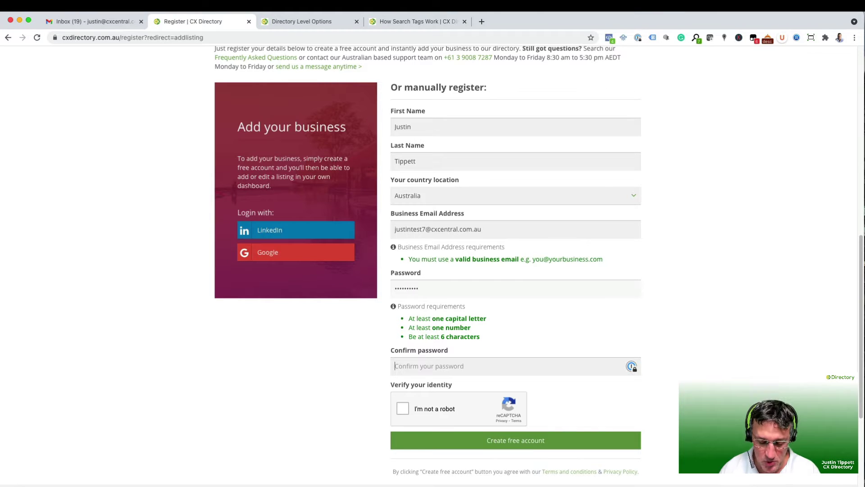
scroll(444, 321, "down", 2)
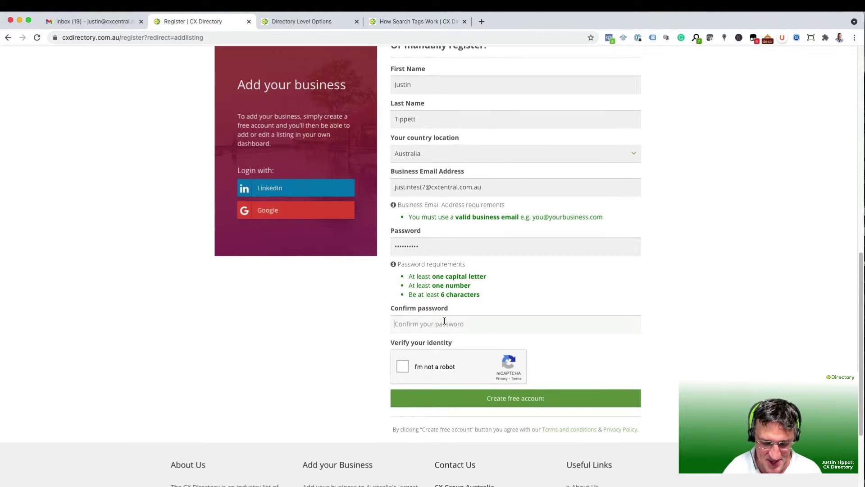
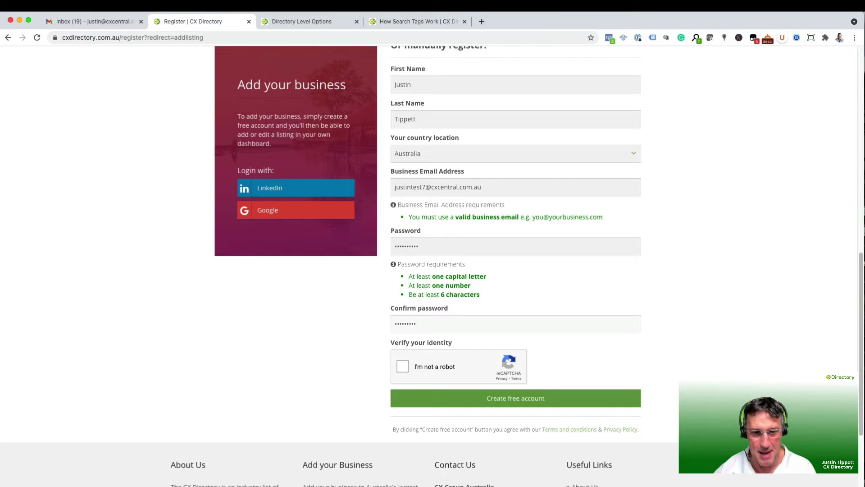
scroll(444, 319, "down", 2)
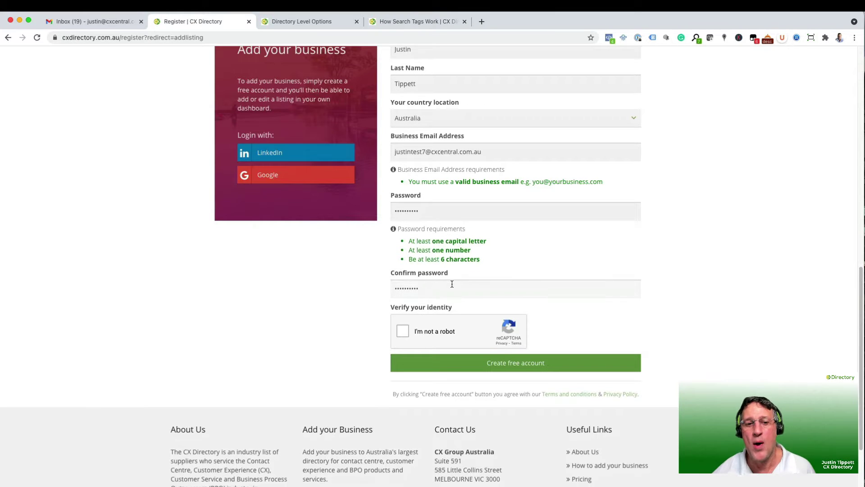
left_click(404, 330)
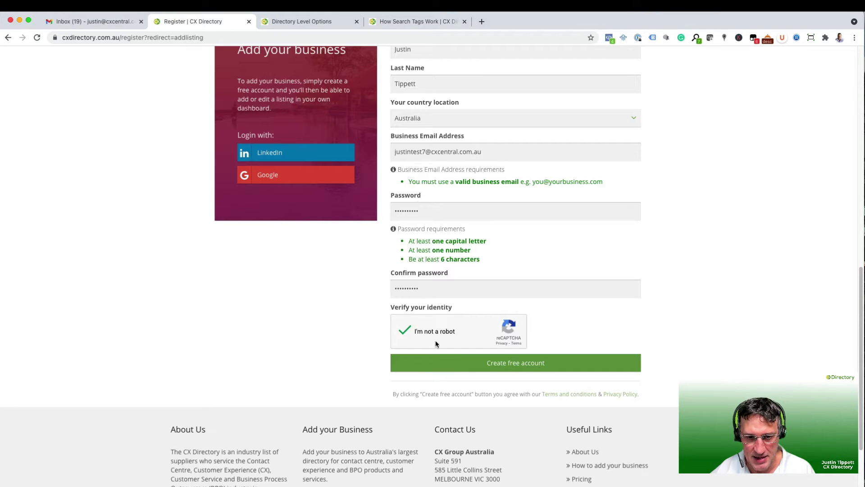
Create the free account, then confirm it via the CX Directory verification email in Gmail
left_click(523, 367)
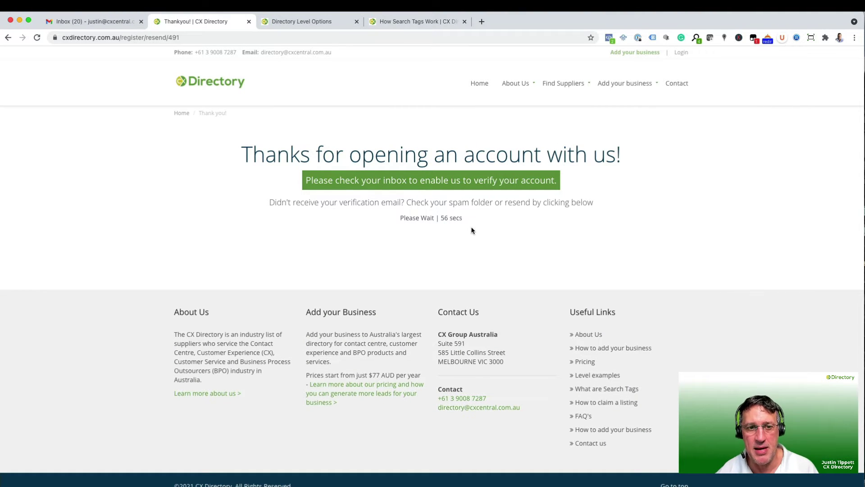
left_click(88, 23)
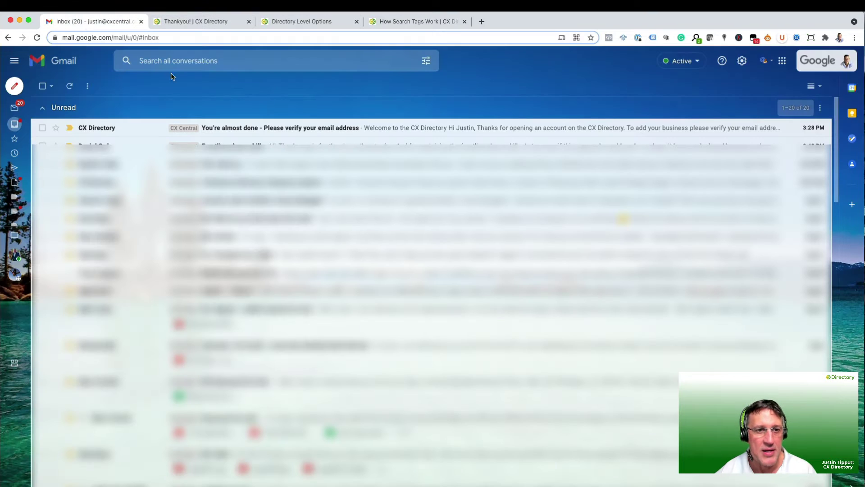
left_click(464, 131)
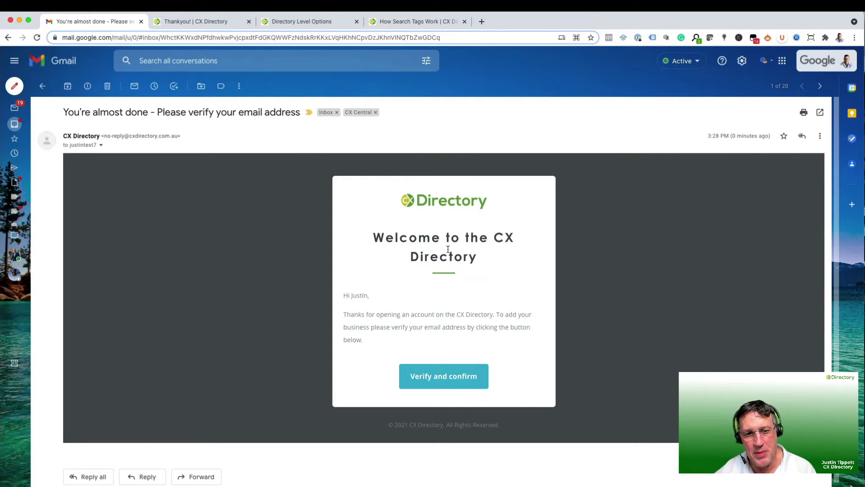
left_click(460, 378)
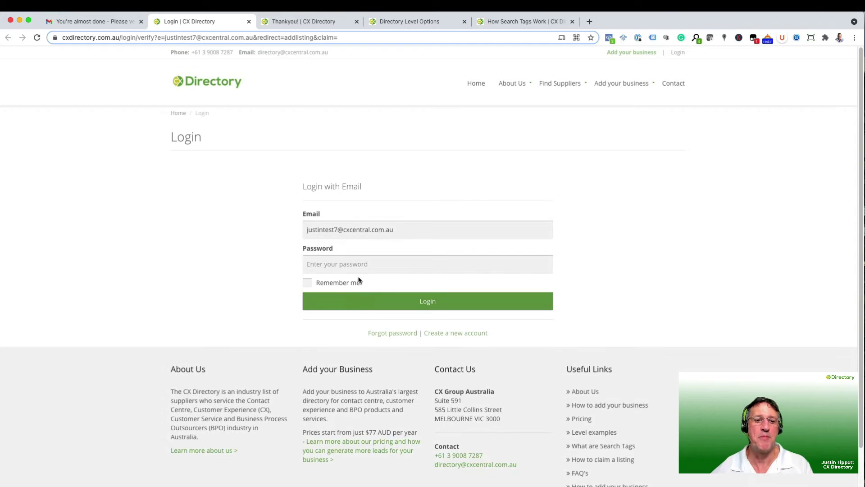
Log in with the account password and browse the five listing levels ($77 to $1297 per year)
left_click(366, 267)
type("•")
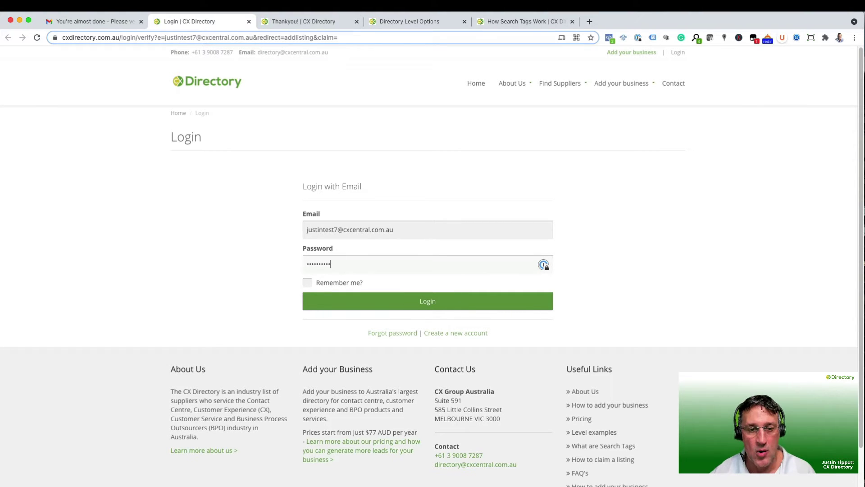
left_click(470, 300)
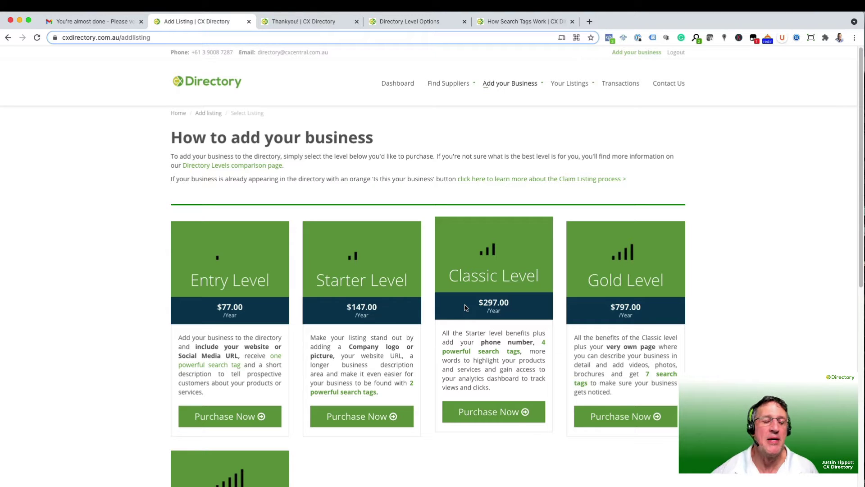
scroll(471, 306, "down", 2)
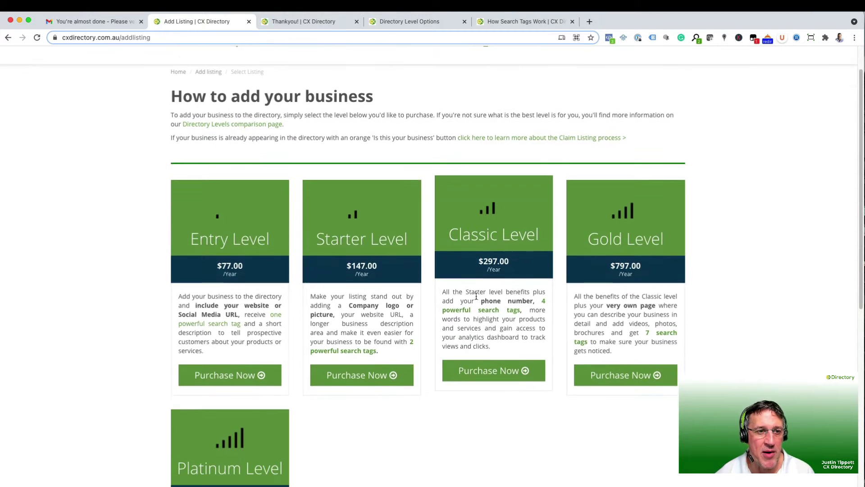
scroll(293, 283, "up", 2)
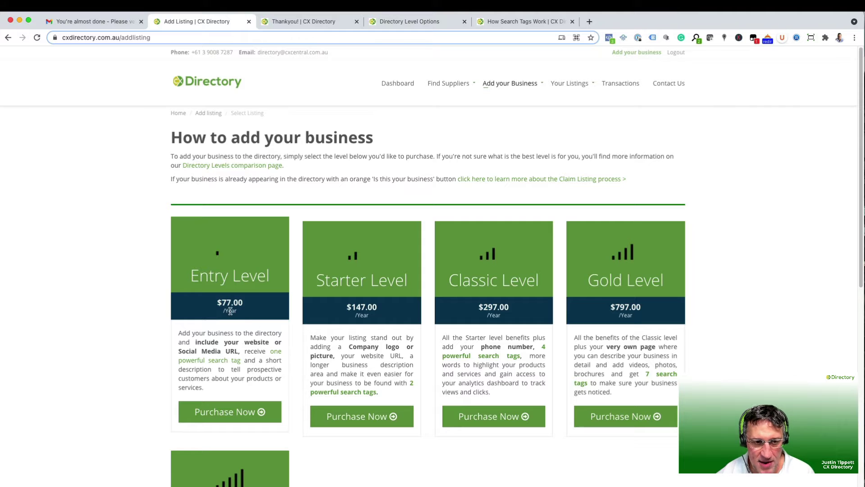
scroll(268, 310, "down", 4)
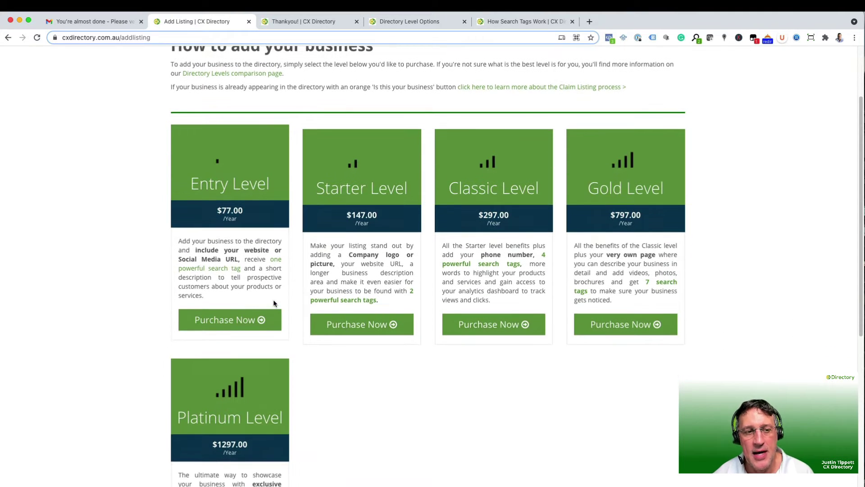
scroll(243, 234, "down", 3)
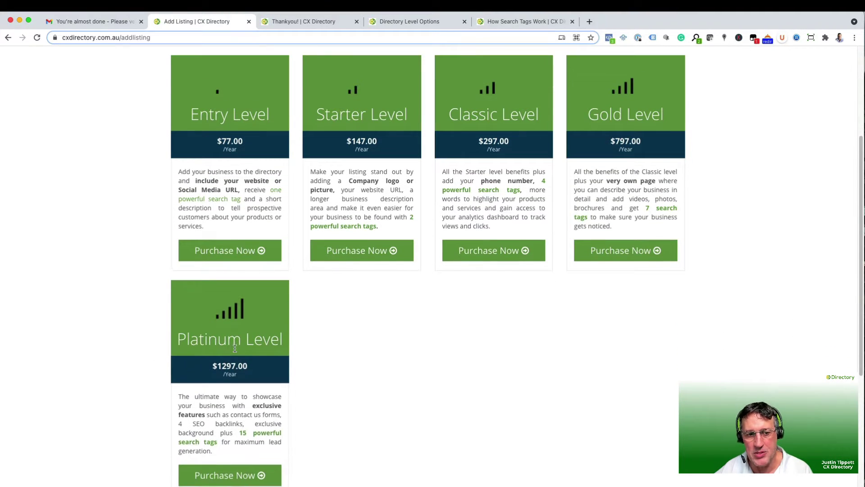
scroll(235, 348, "up", 7)
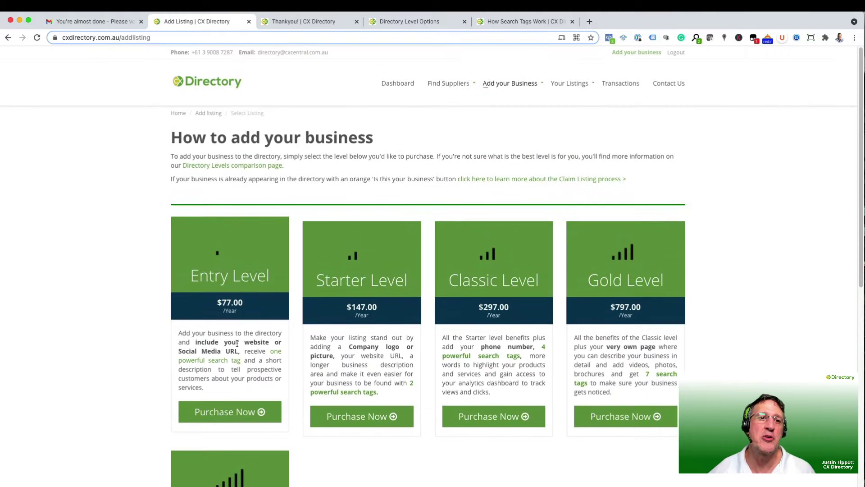
On the directory levels page, open and browse the Platinum level example listing
left_click(416, 21)
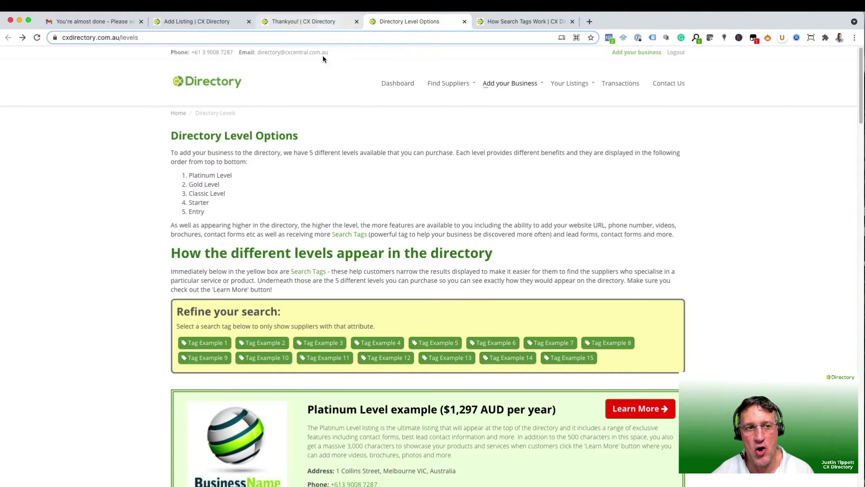
mouse_move(512, 85)
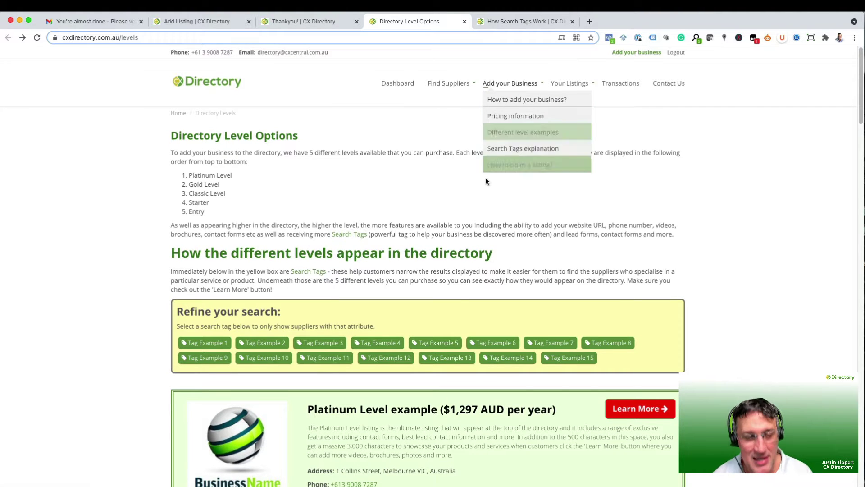
scroll(485, 180, "down", 6)
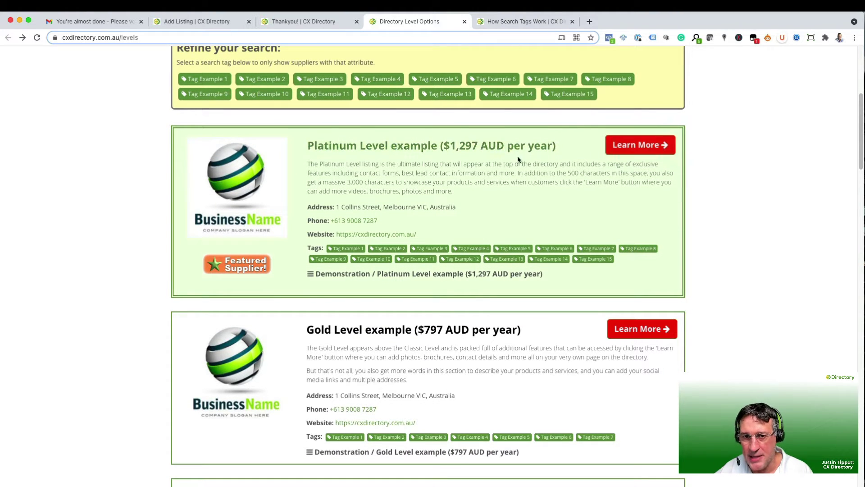
left_click(642, 147)
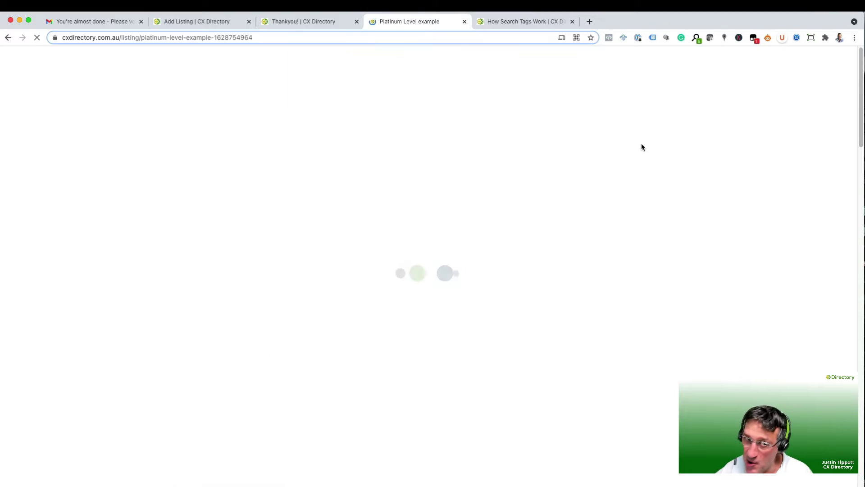
scroll(477, 297, "down", 10)
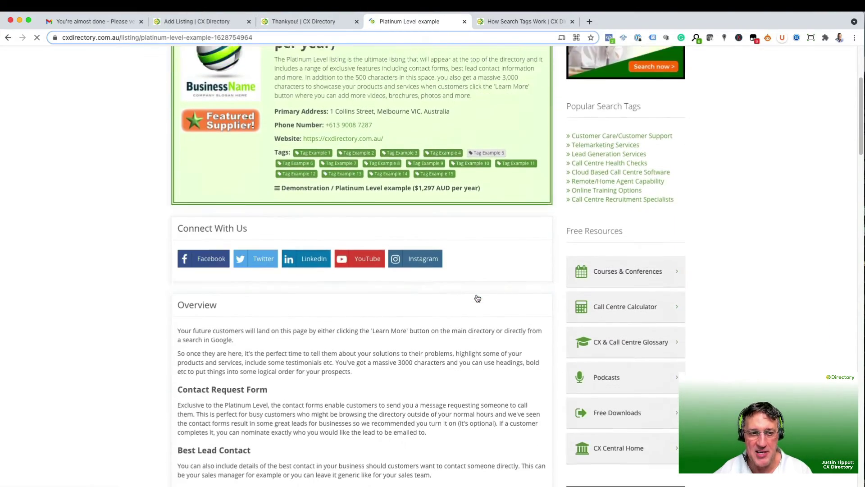
scroll(496, 294, "up", 1)
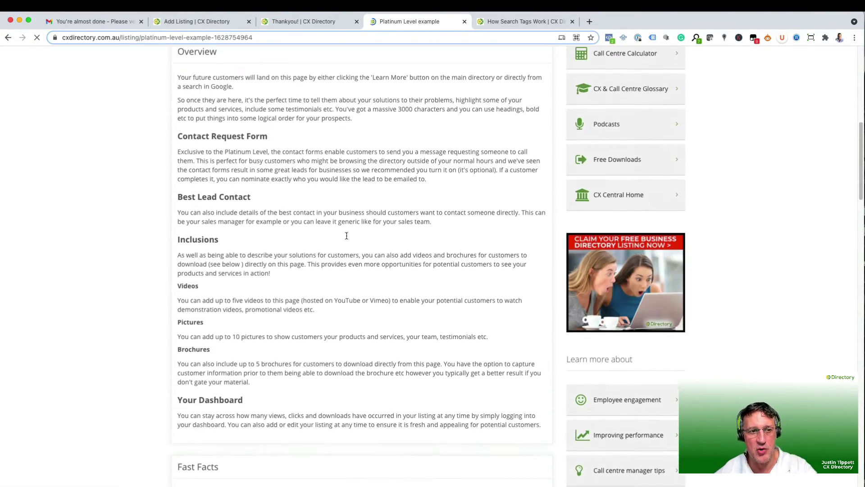
scroll(315, 212, "down", 7)
scroll(286, 183, "down", 5)
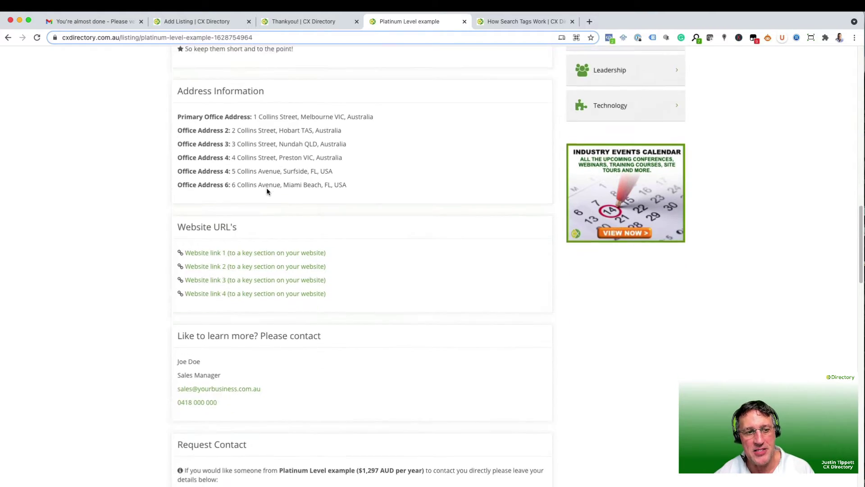
scroll(234, 160, "down", 4)
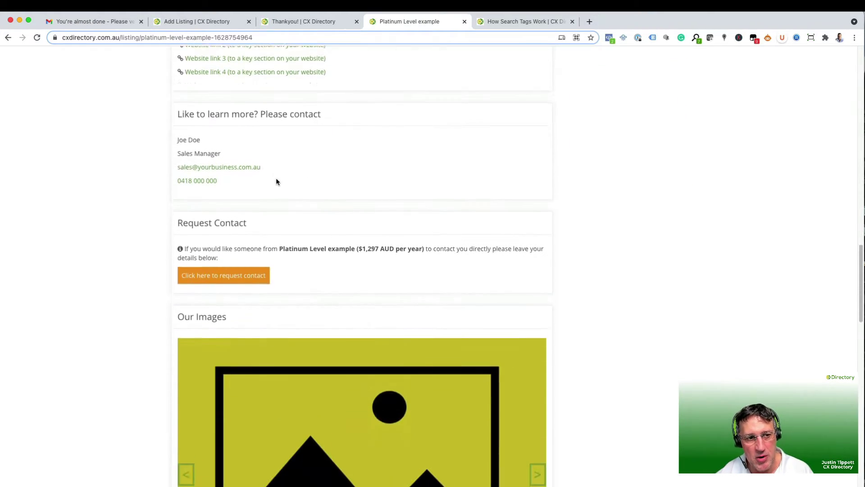
Open and close the Platinum listing's Request Contact form, then scroll through the listing
left_click(265, 219)
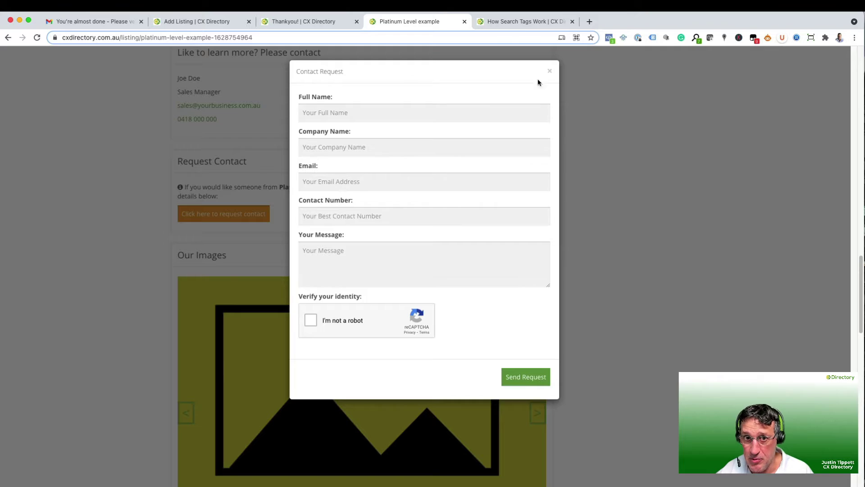
left_click(550, 71)
scroll(341, 358, "down", 7)
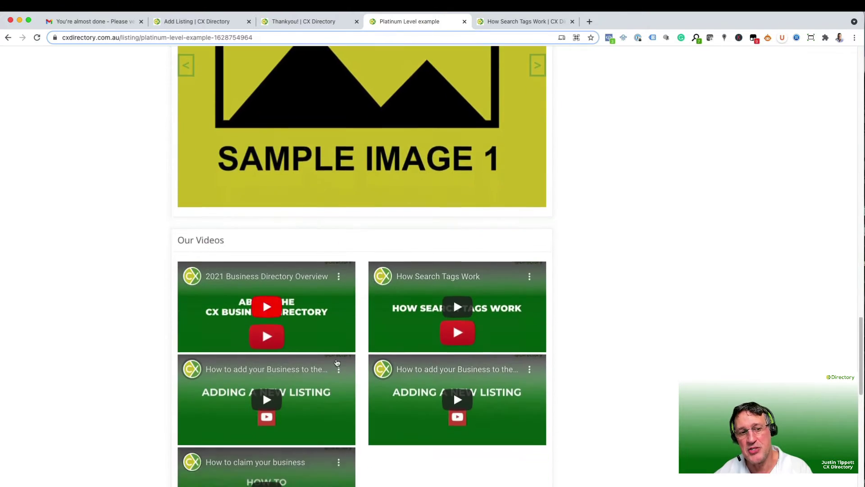
scroll(336, 363, "down", 6)
scroll(260, 363, "up", 20)
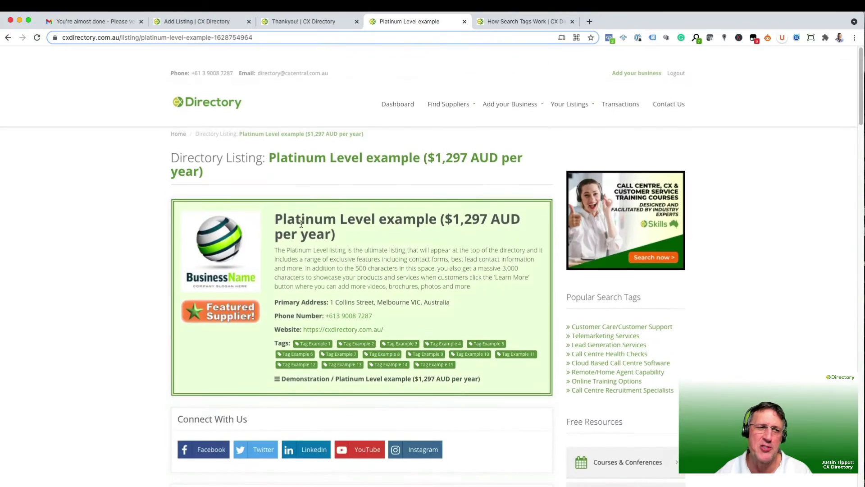
Go back to review the level comparison table, then return to the Add Listing tab
left_click(8, 38)
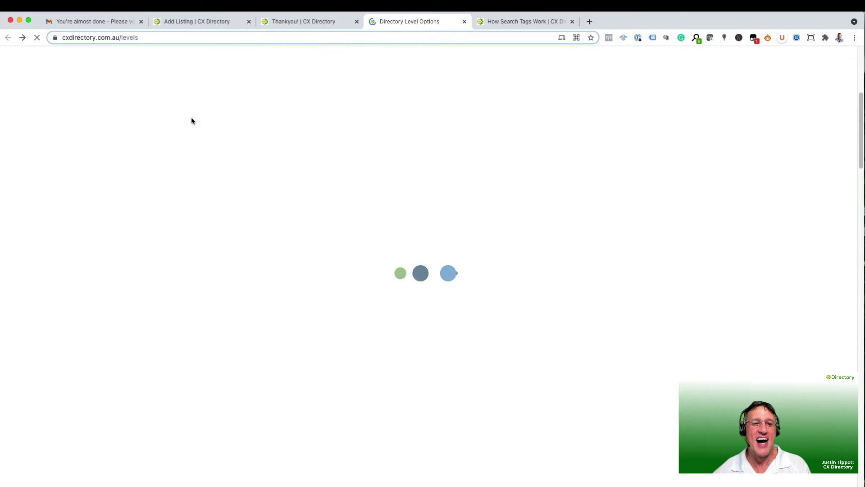
scroll(249, 282, "down", 12)
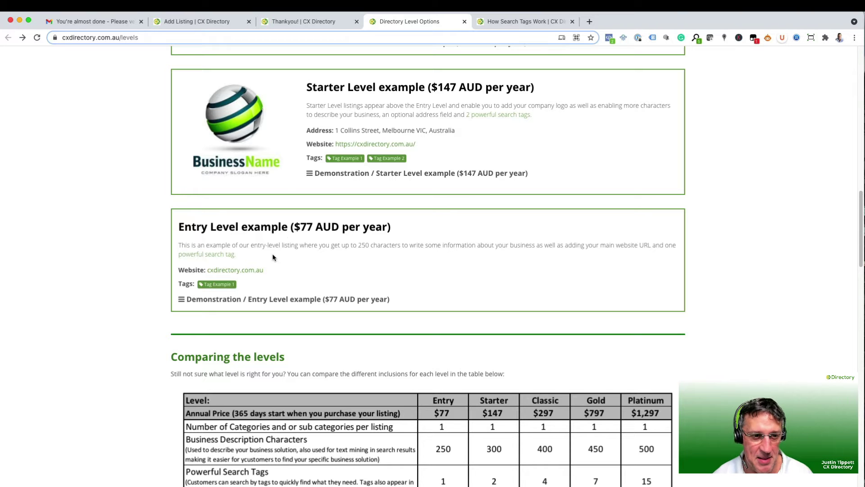
scroll(397, 277, "down", 6)
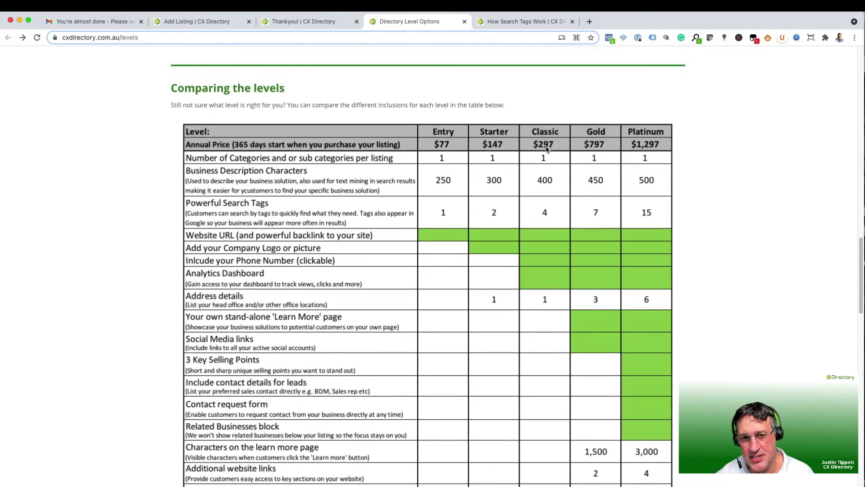
scroll(495, 162, "down", 2)
scroll(614, 218, "down", 3)
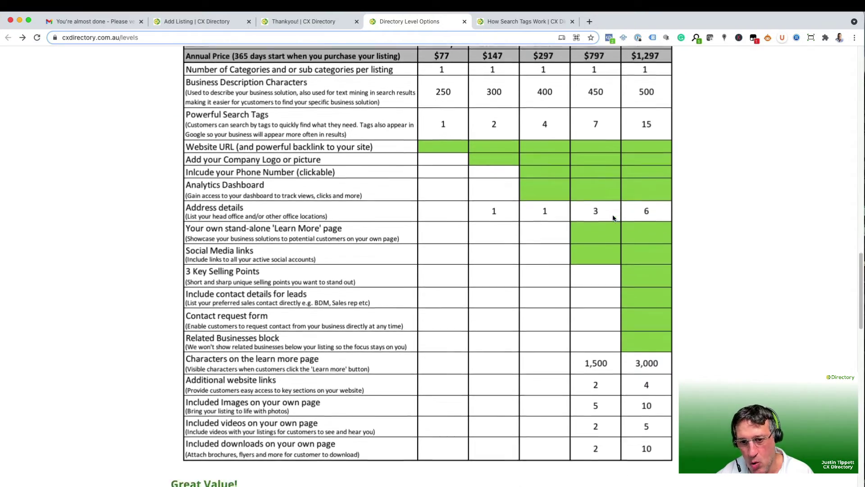
scroll(614, 218, "up", 20)
left_click(215, 21)
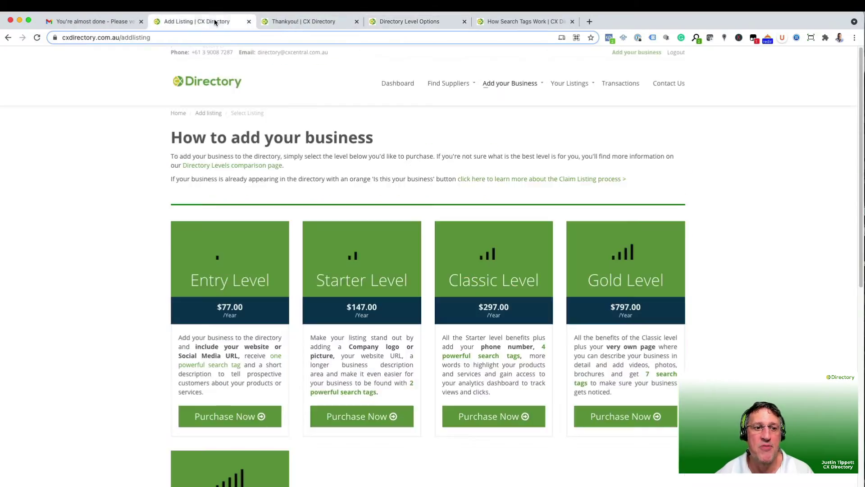
Purchase the Starter Level listing, enter 'Test Company' as Business Name, and copy the page address
scroll(311, 192, "down", 2)
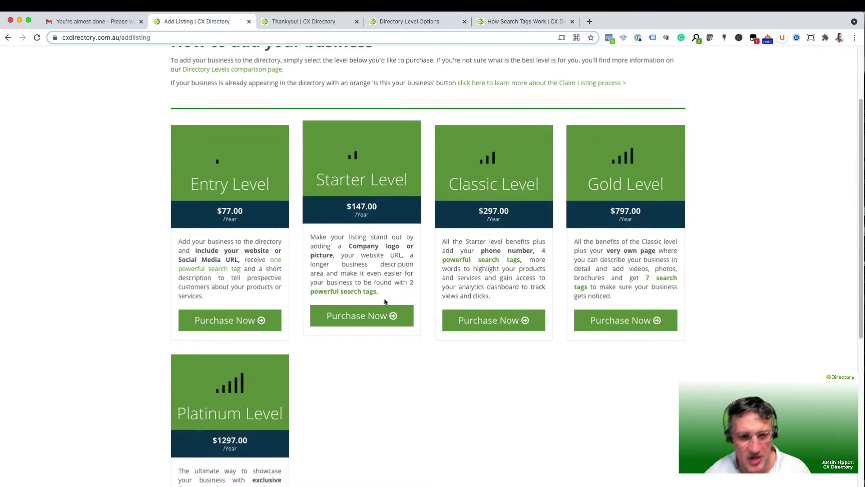
left_click(371, 318)
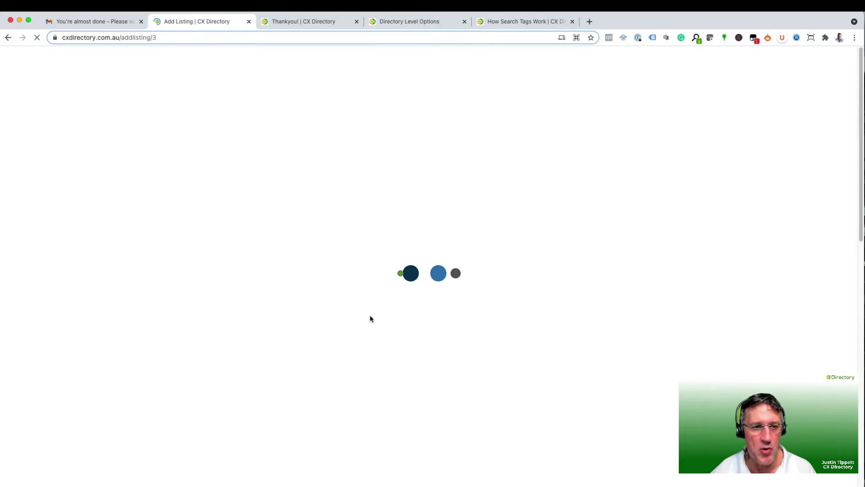
scroll(301, 304, "down", 4)
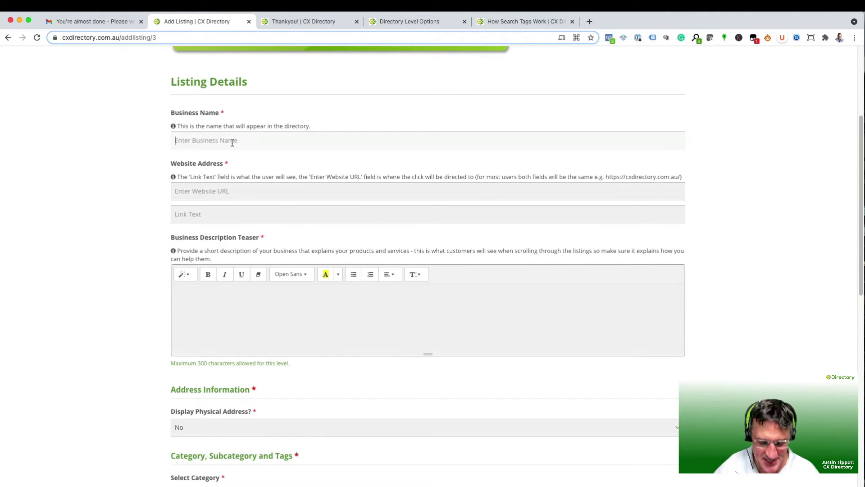
left_click(232, 143)
type("Test Company")
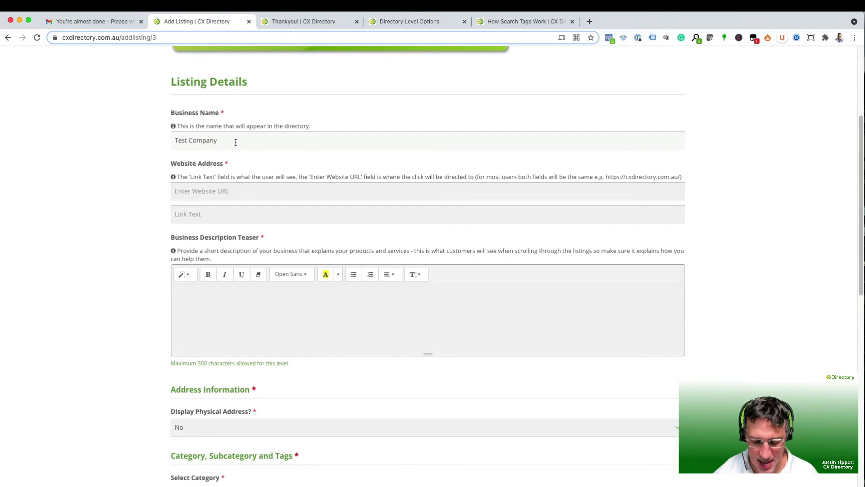
left_click(114, 42)
key("super+c")
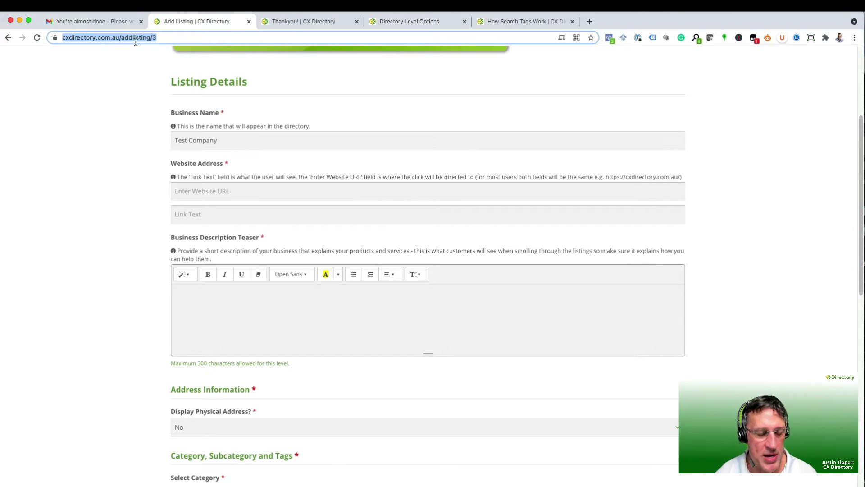
left_click(237, 196)
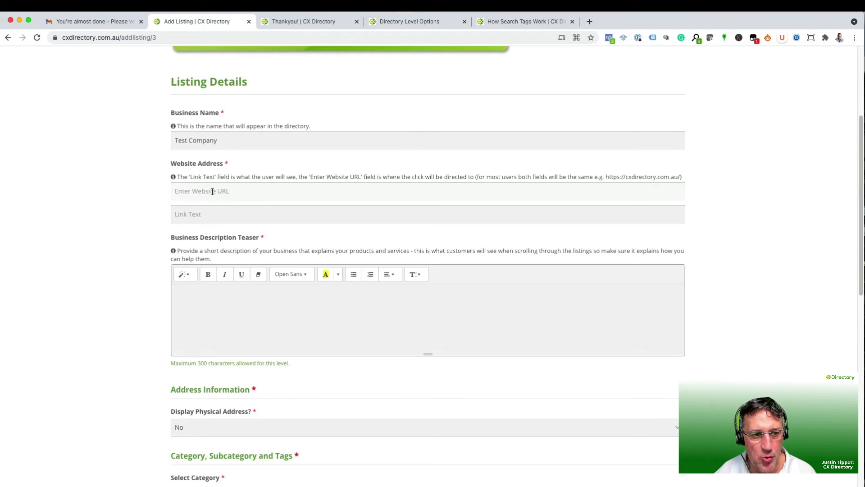
key("super+v")
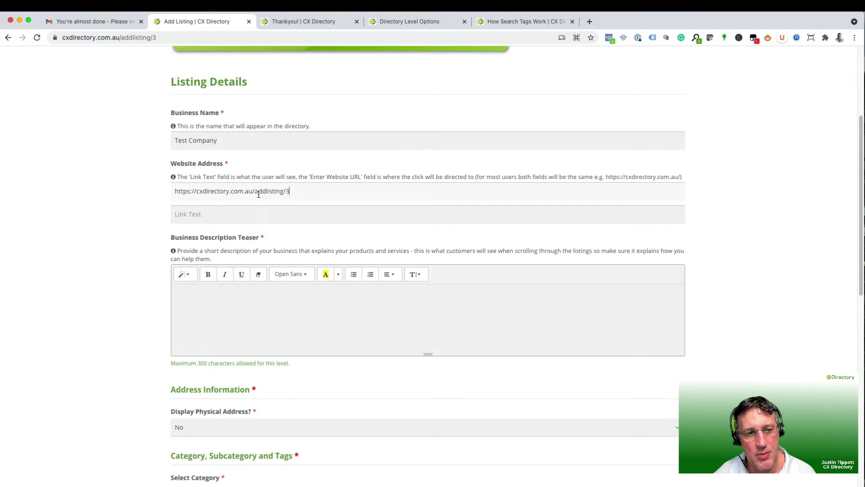
left_click_drag(258, 195, 349, 192)
key("BackSpace")
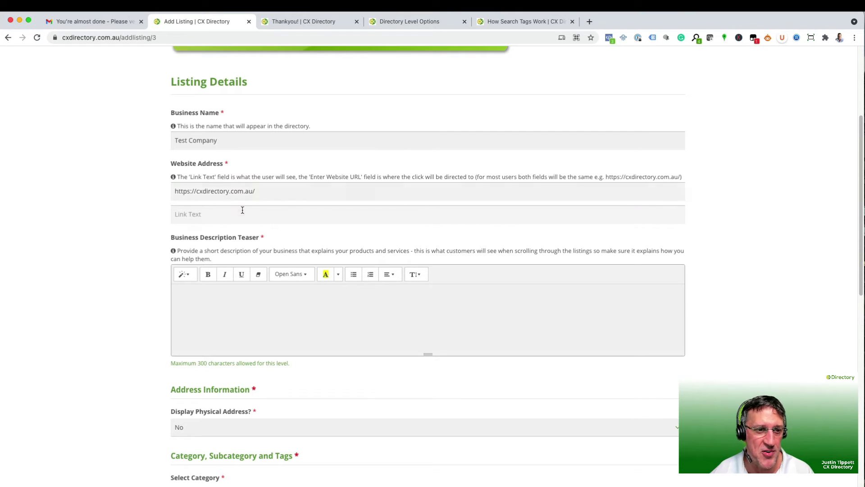
triple_click(232, 189)
key("ctrl+c")
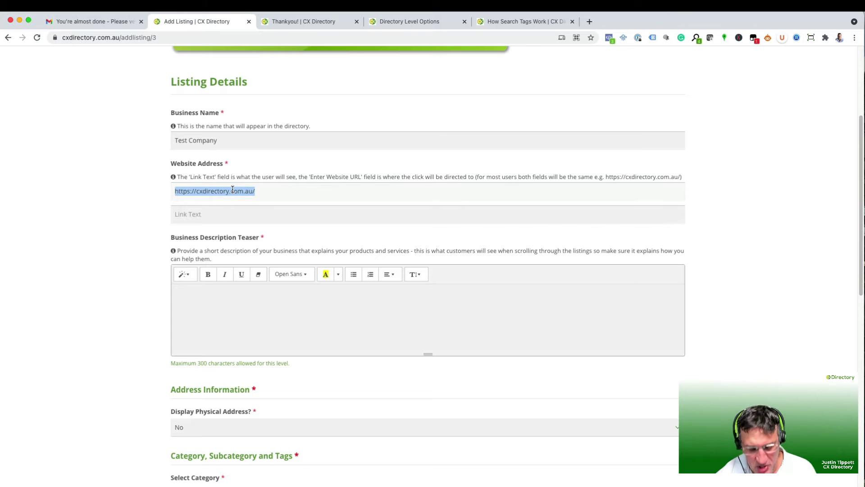
left_click(237, 212)
key("ctrl+v")
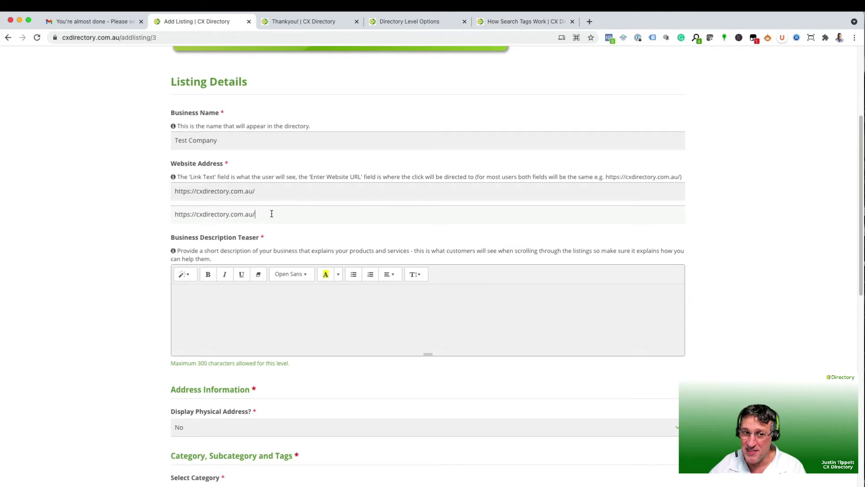
left_click(265, 191)
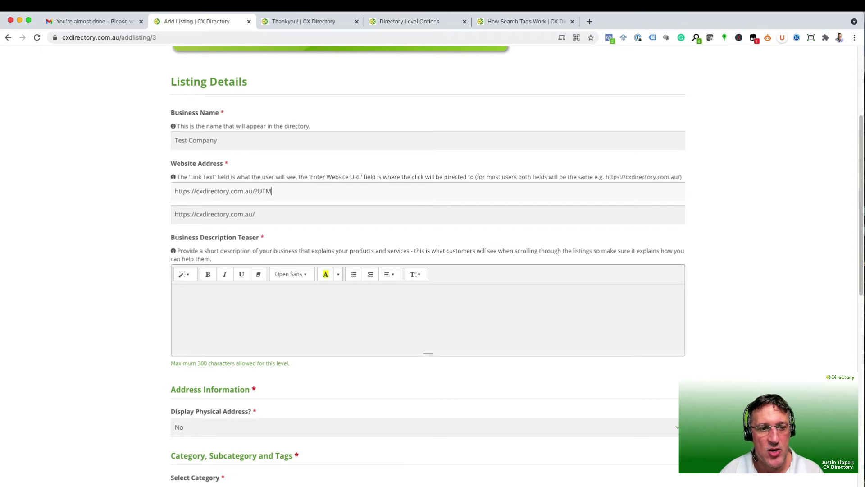
type("sakvnaskjndas;fkgjbnaef;kghjbadf;bdwgljkhb fsg;kj")
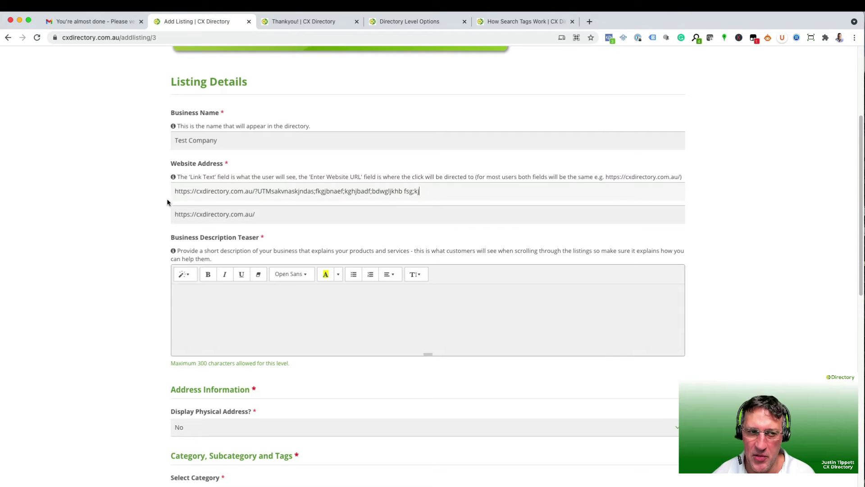
key("super+a")
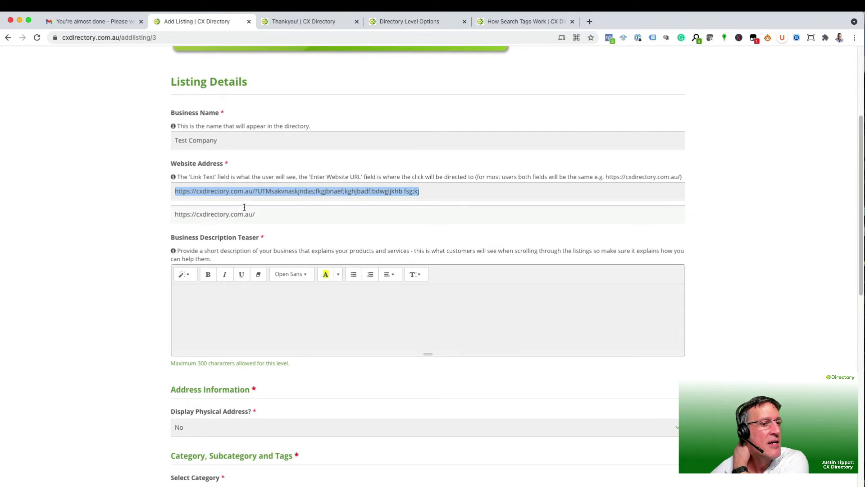
left_click(259, 219)
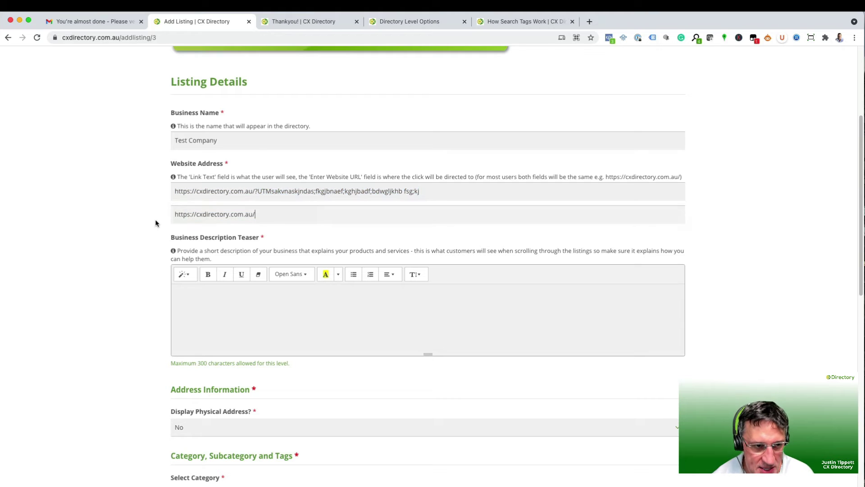
key("super+a")
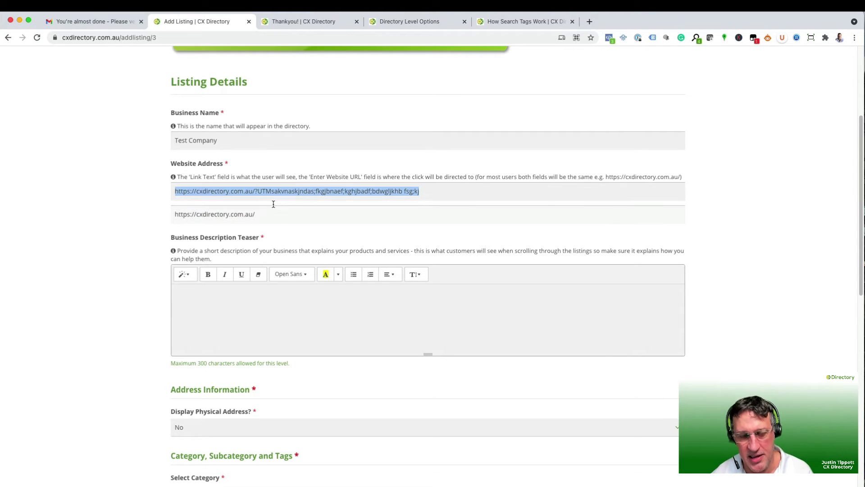
left_click(249, 216)
triple_click(249, 216)
key("super+c")
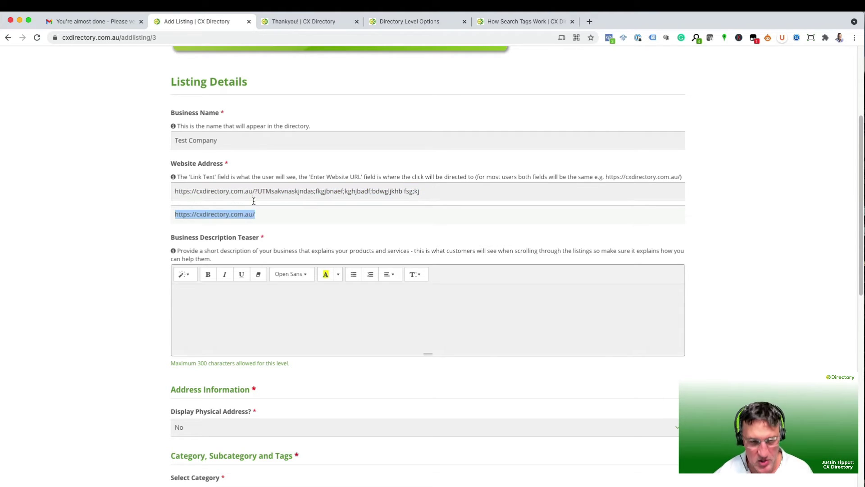
left_click(253, 193)
key("super+a")
key("super+v")
scroll(263, 298, "down", 1)
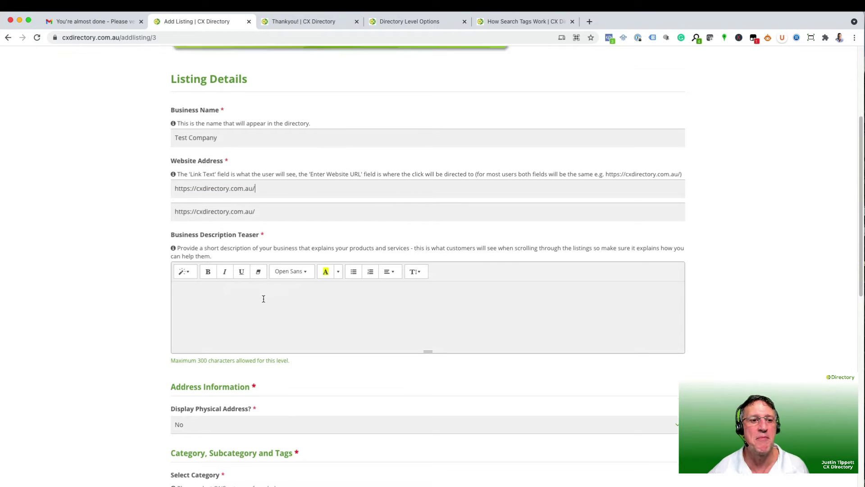
Type 'Test description' as the teaser and note the 16/300 character counter
scroll(263, 299, "down", 3)
scroll(251, 242, "up", 1)
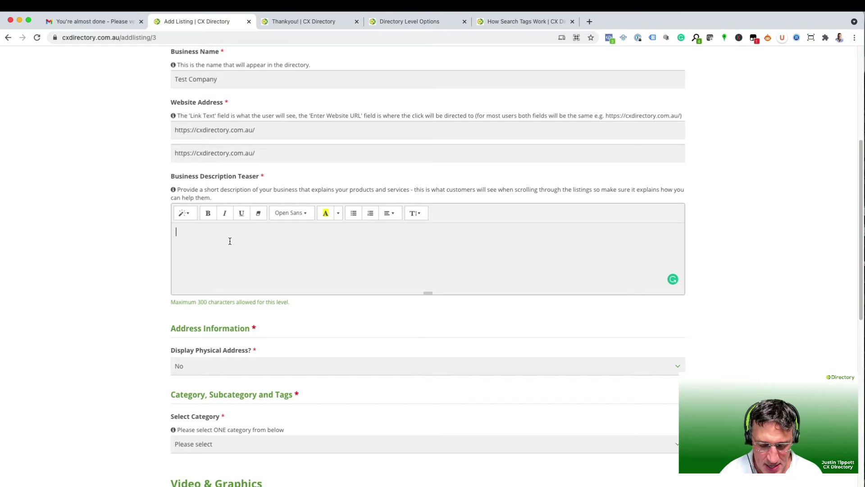
type("Test")
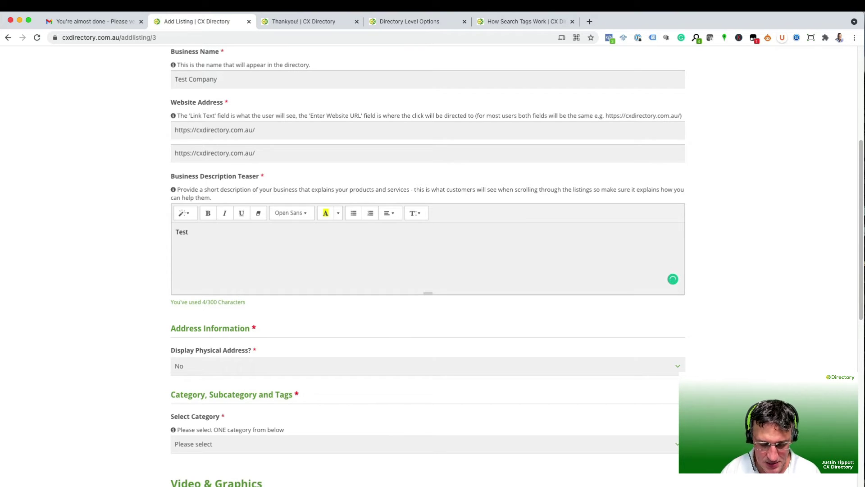
type(" description")
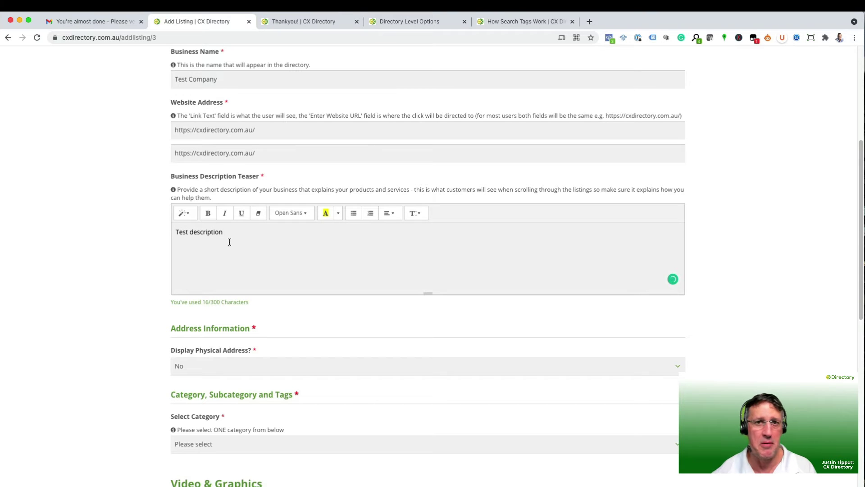
scroll(230, 243, "down", 3)
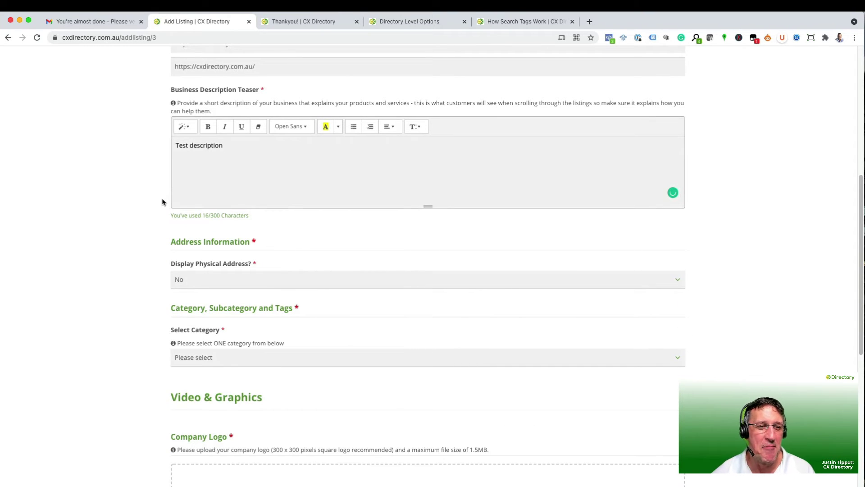
left_click_drag(211, 218, 222, 216)
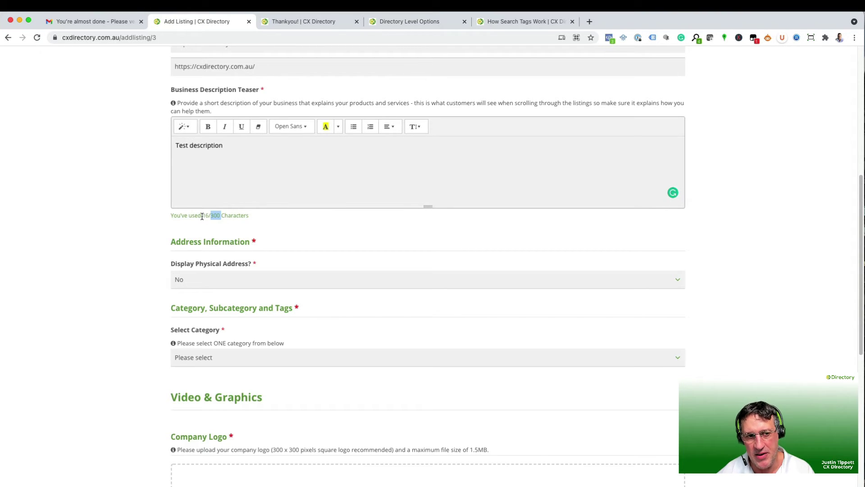
double_click(206, 216)
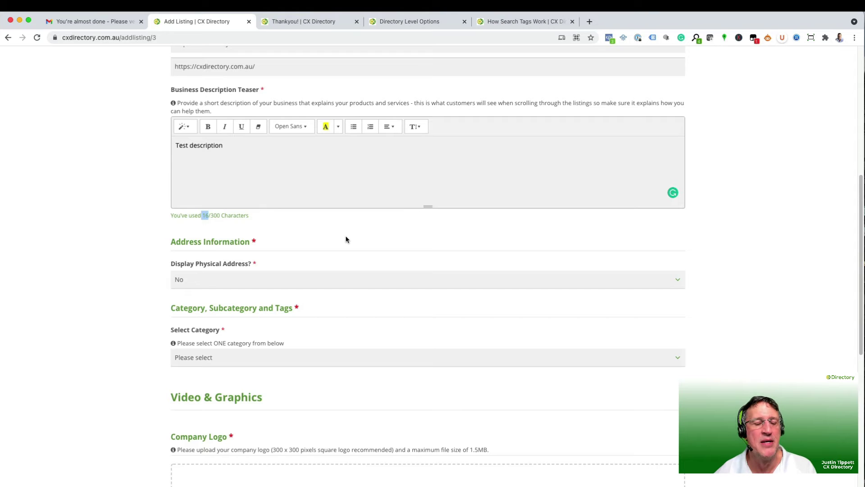
scroll(346, 239, "down", 3)
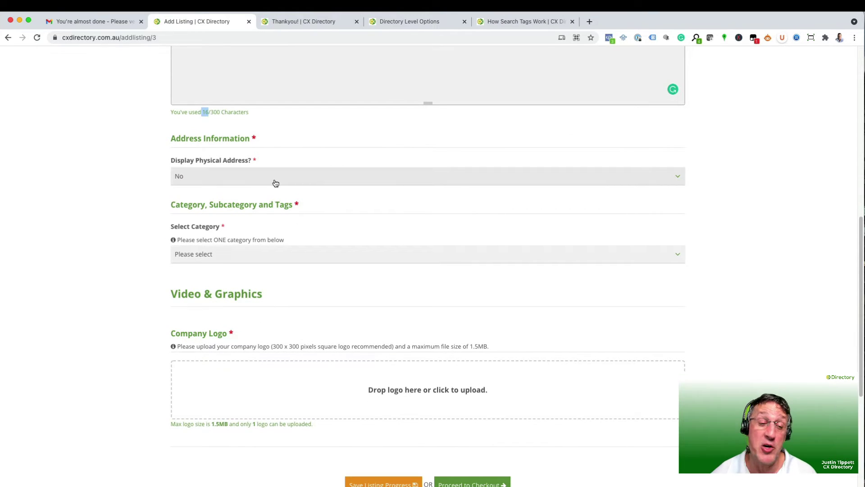
left_click(275, 182)
left_click(235, 199)
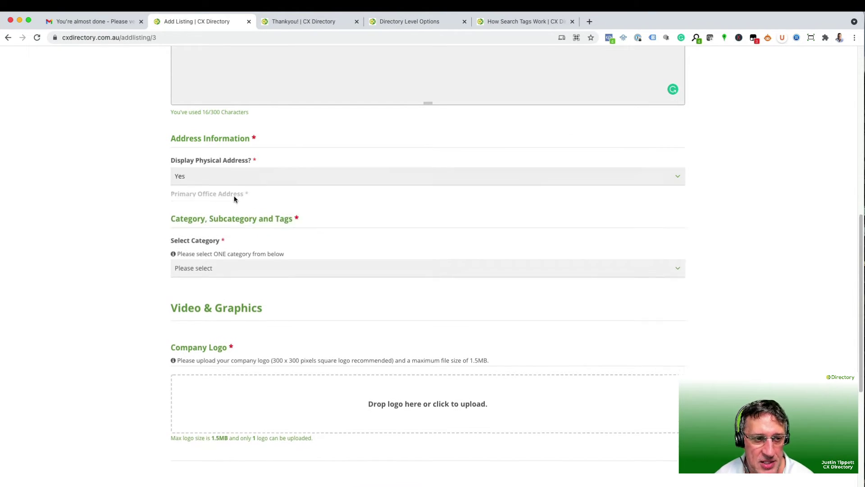
left_click(223, 208)
type("1 col")
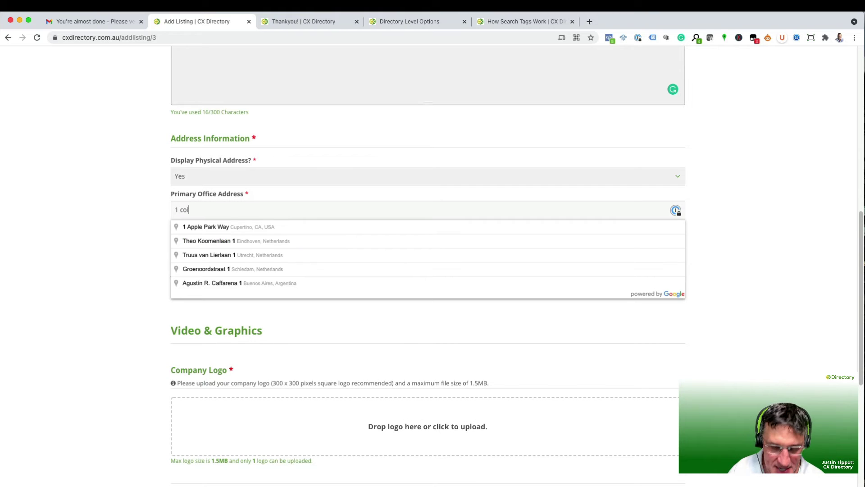
type("lins")
left_click(220, 223)
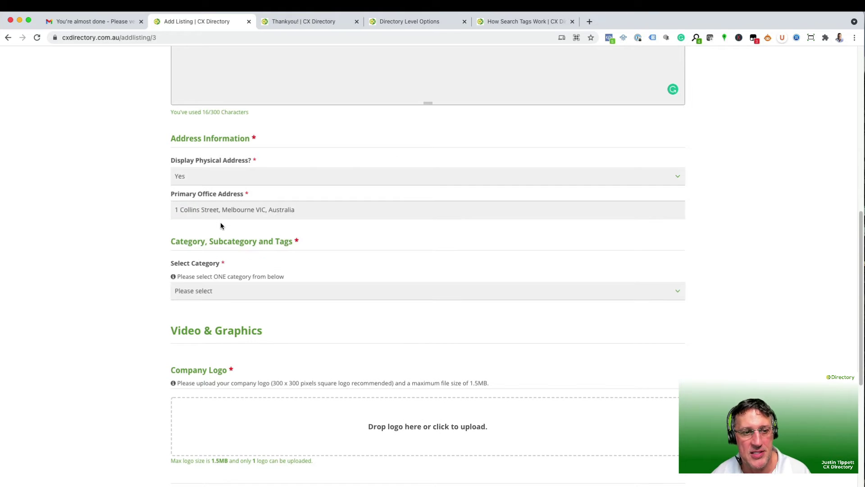
triple_click(238, 209)
left_click(245, 184)
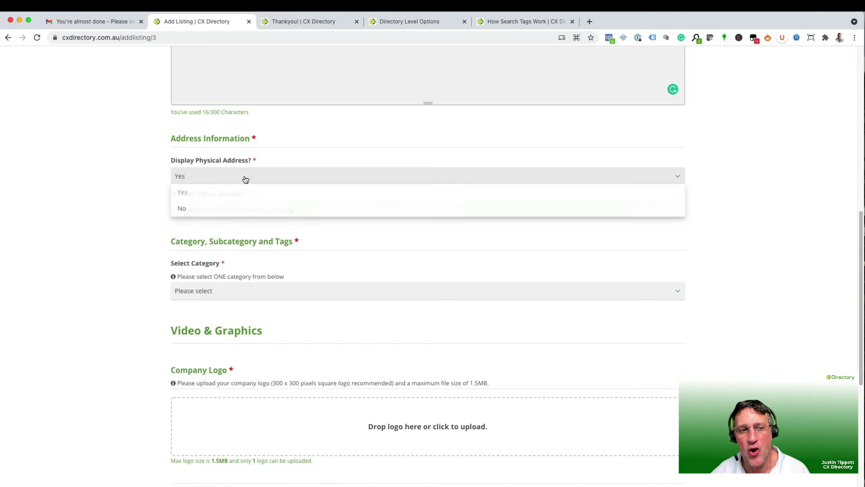
left_click(210, 207)
scroll(275, 239, "down", 4)
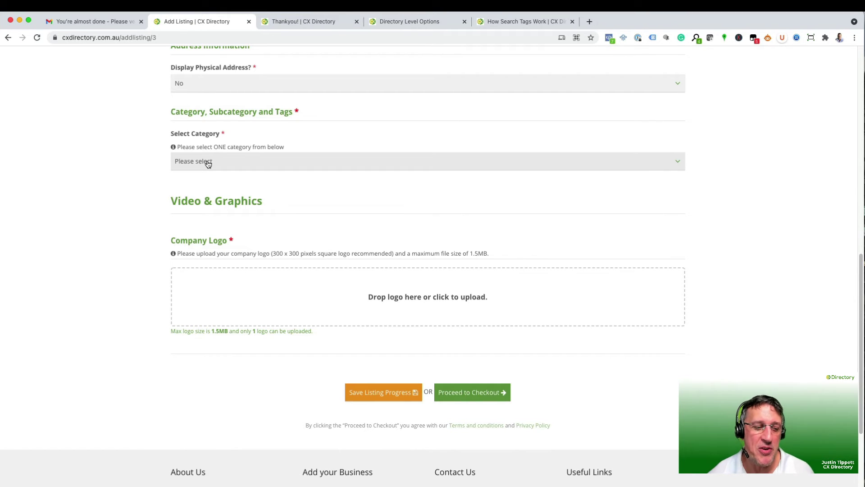
Try Call Centre Outsourcing as the category with Australia as its subcategory
scroll(245, 163, "up", 20)
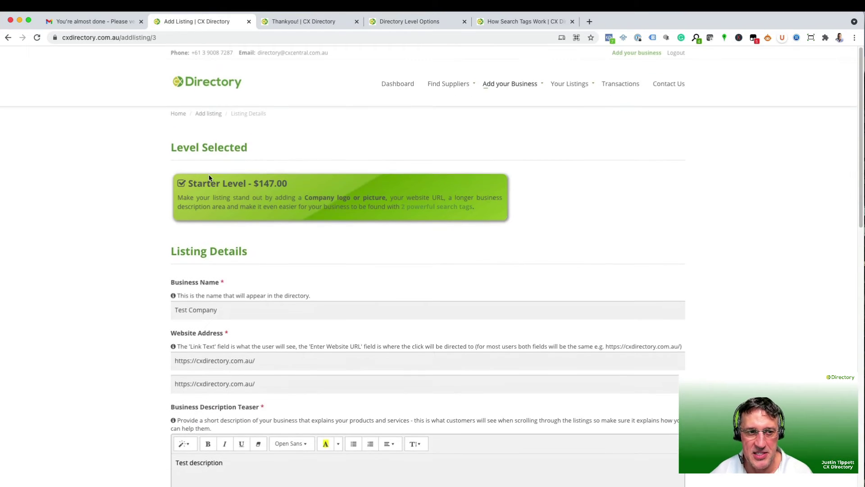
scroll(298, 190, "down", 15)
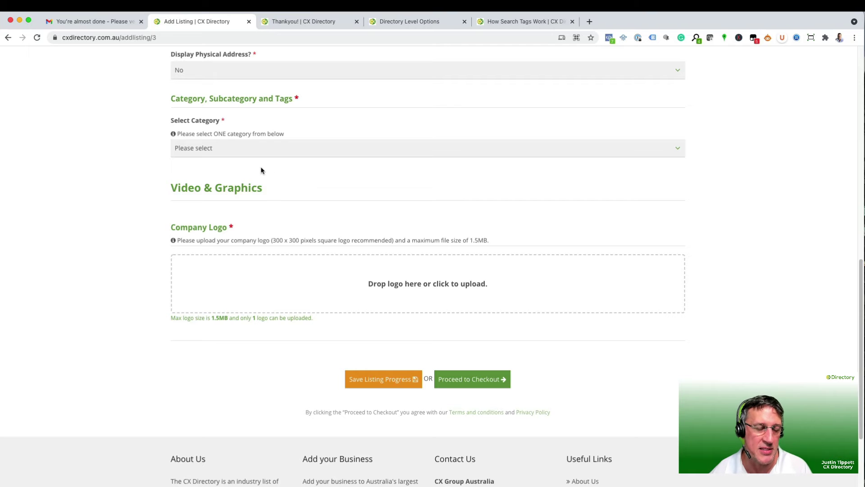
left_click(245, 152)
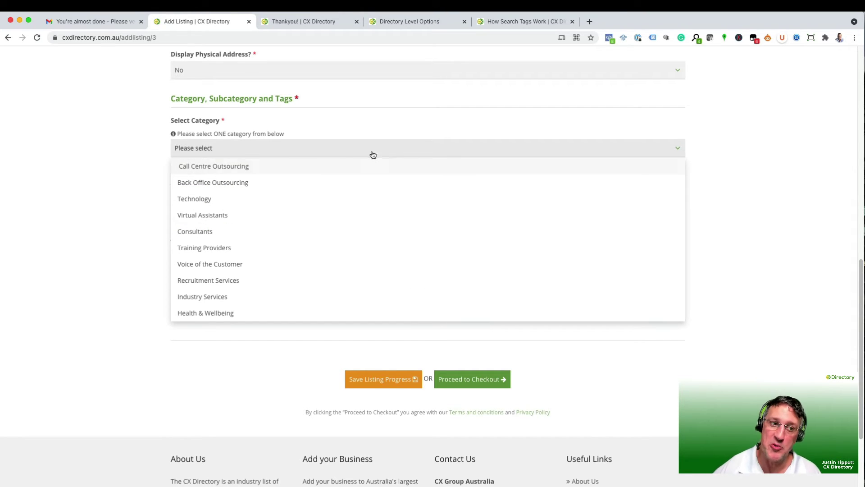
left_click(214, 169)
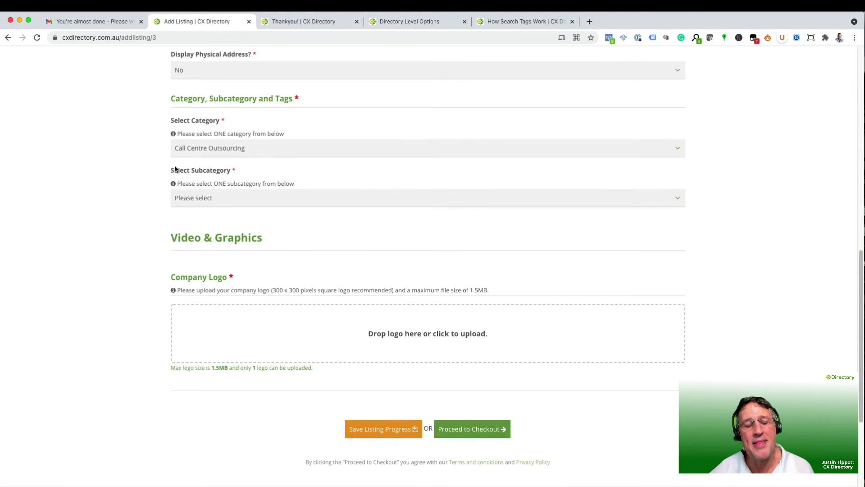
left_click(217, 199)
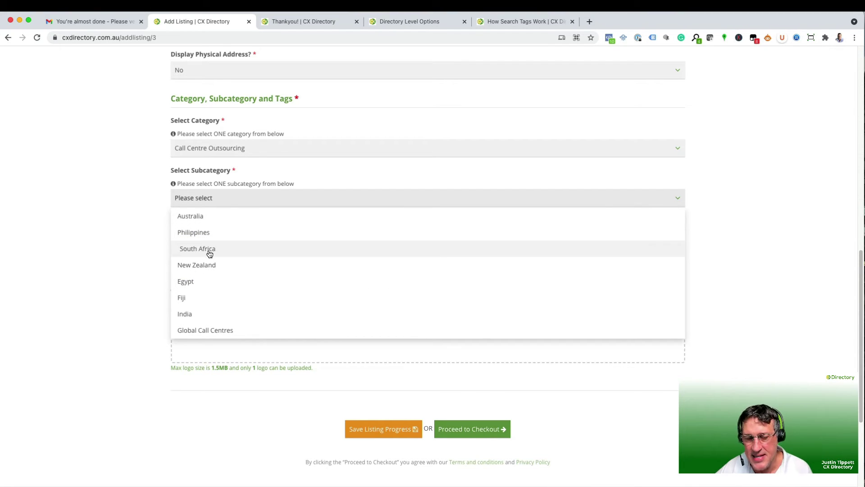
left_click(213, 219)
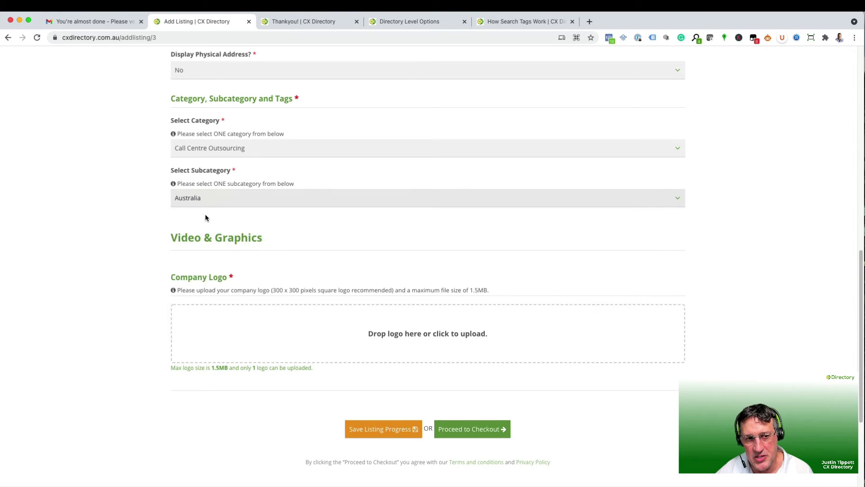
left_click(249, 204)
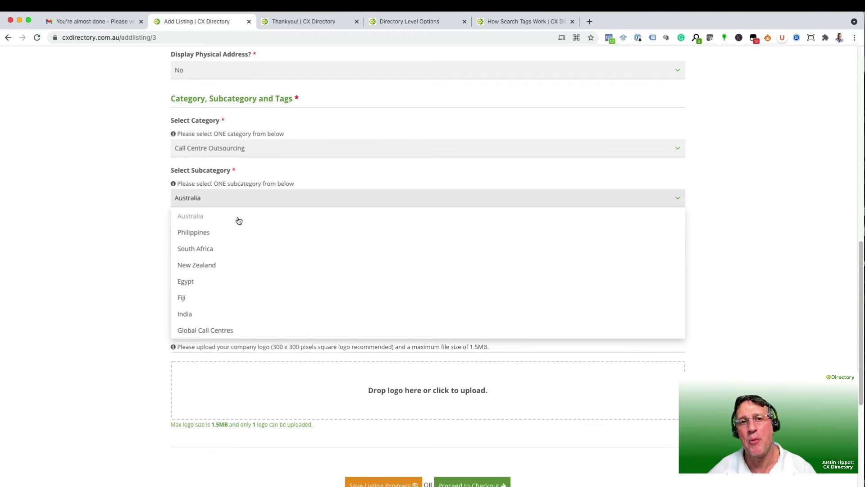
left_click(261, 200)
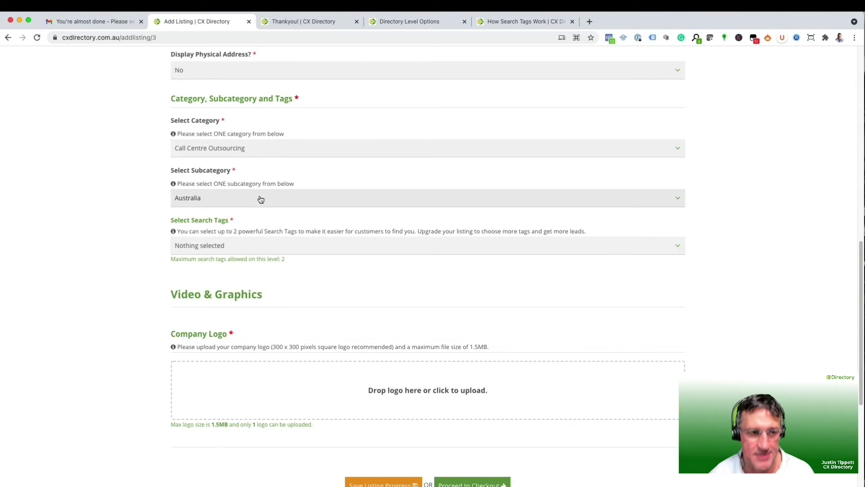
Change the listing category to Consultants
left_click(246, 152)
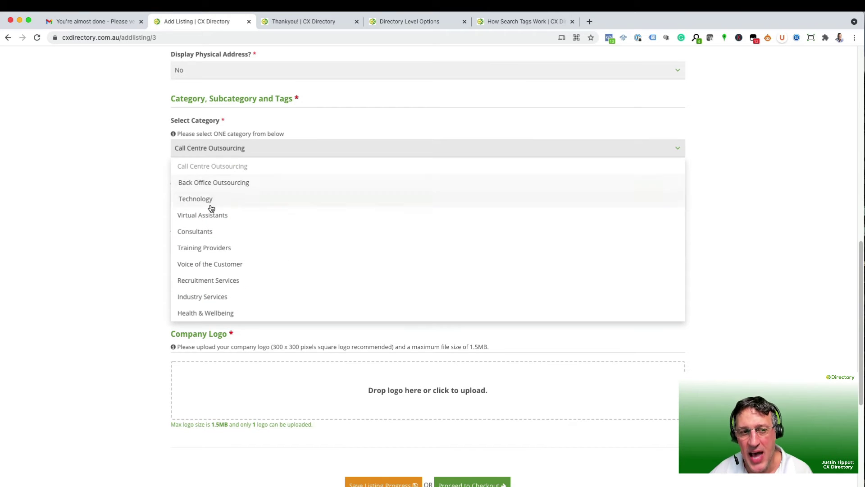
left_click(264, 153)
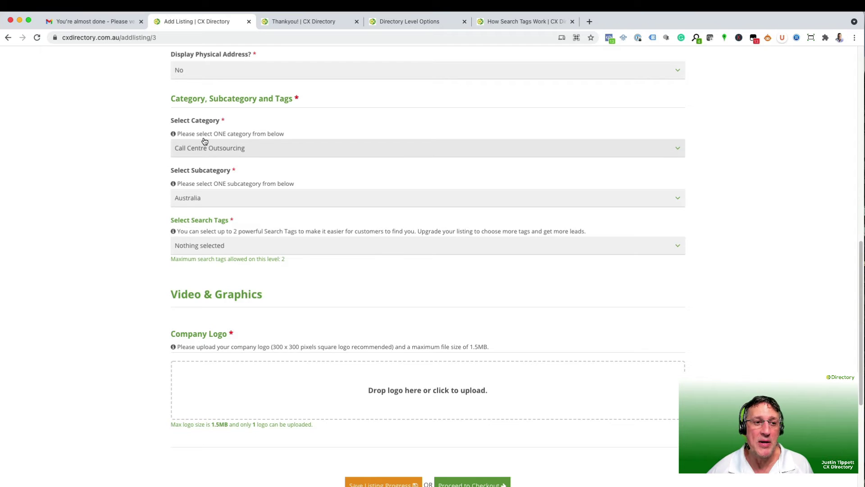
left_click(244, 157)
left_click(203, 231)
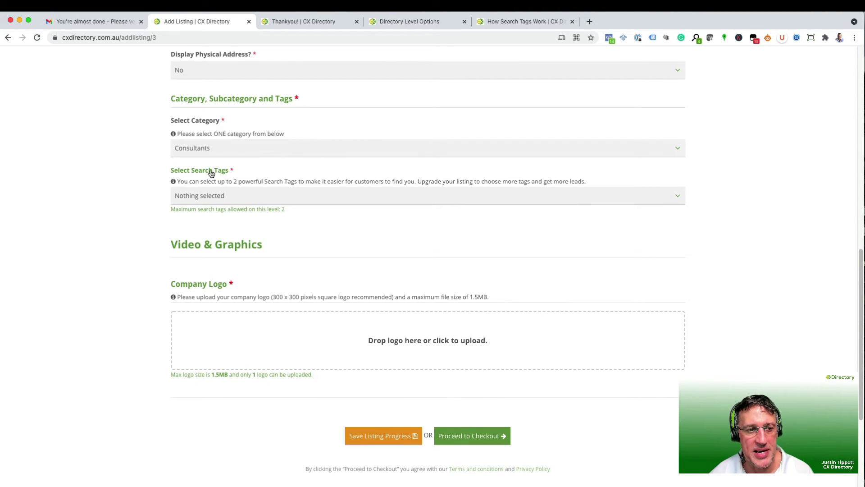
left_click(269, 197)
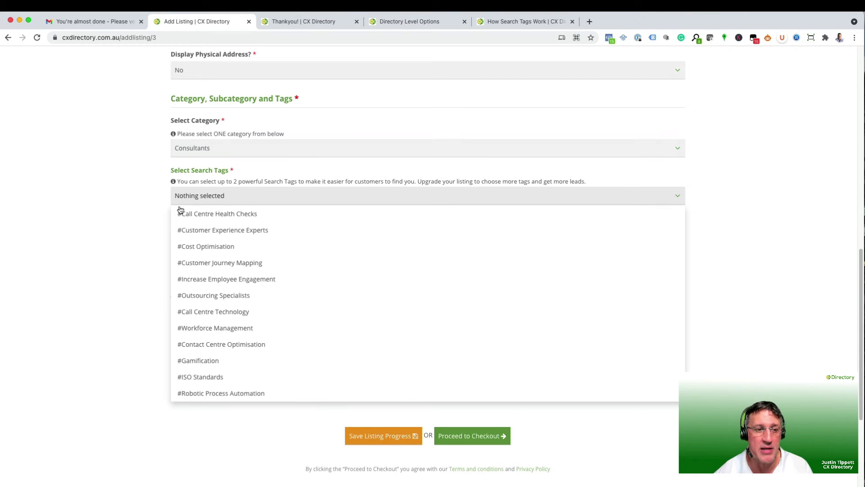
Tick the #Call Centre Health Checks and #Call Centre Technology search tags, then close the tag list
left_click(228, 215)
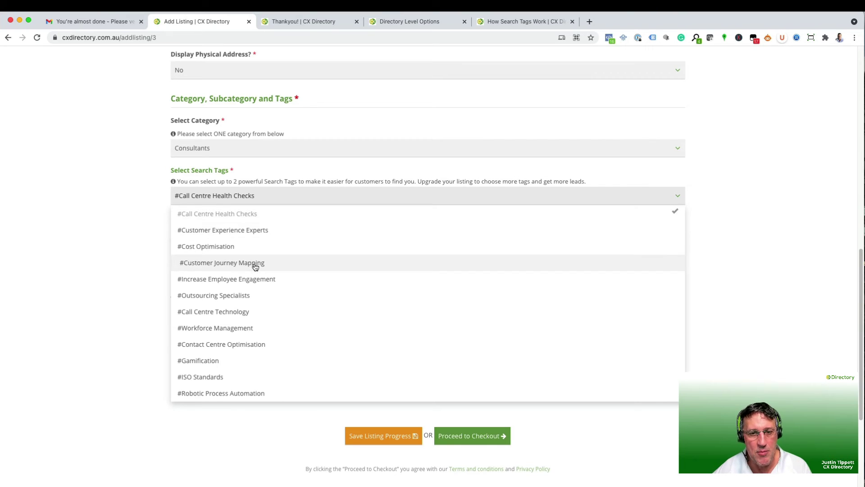
left_click(226, 311)
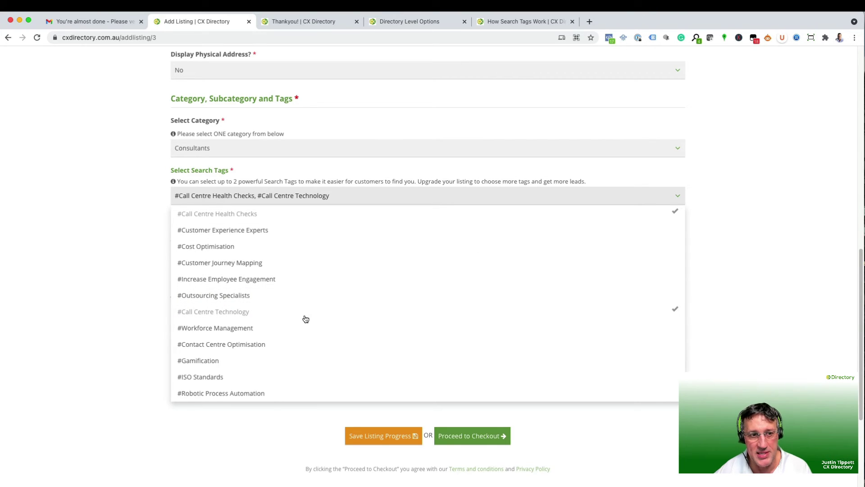
left_click(356, 194)
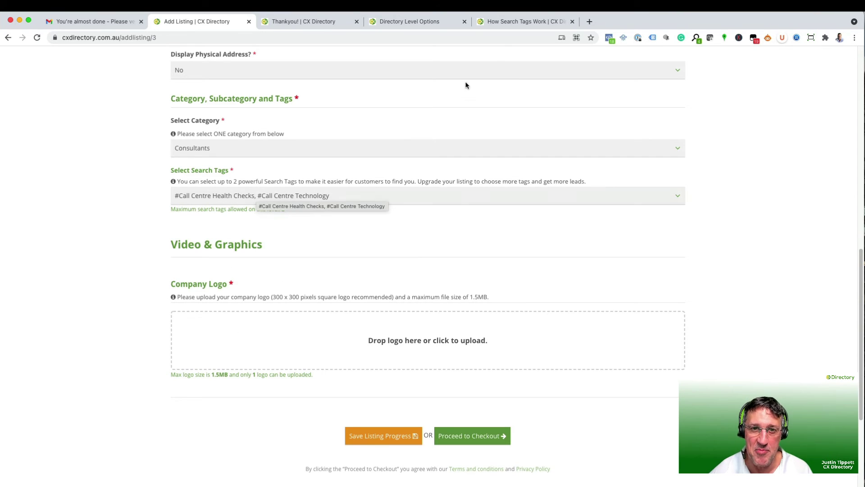
View the search tags explanation page, then go to the directory home and open the Consultants category
left_click(520, 23)
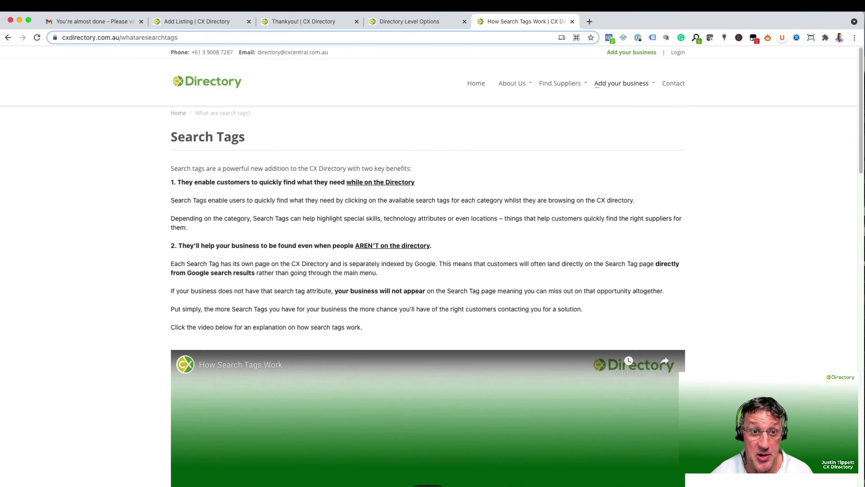
scroll(415, 180, "down", 15)
scroll(415, 179, "up", 15)
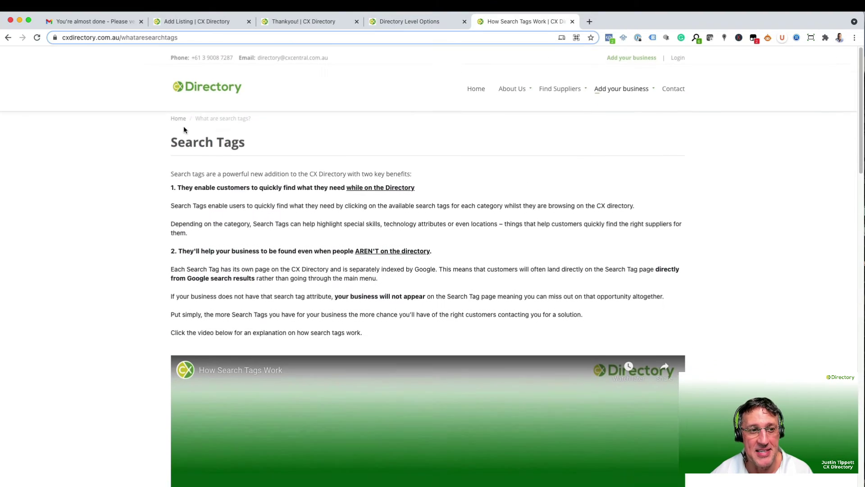
left_click(200, 94)
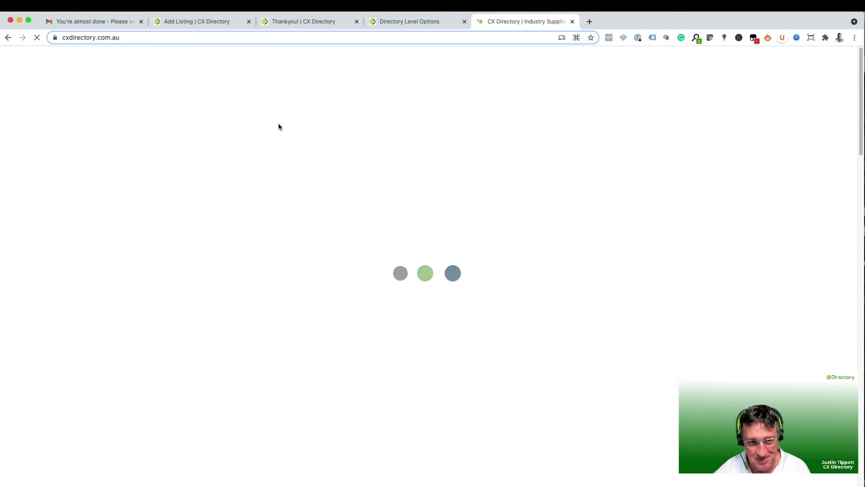
scroll(546, 324, "down", 10)
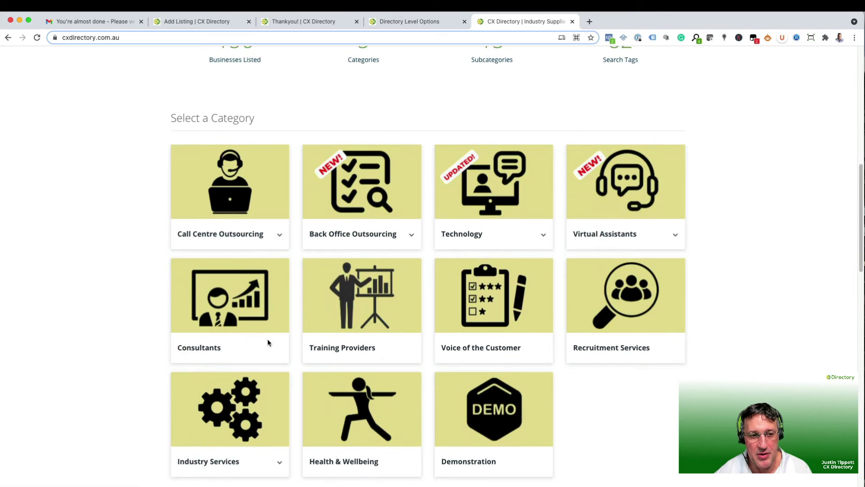
left_click(203, 350)
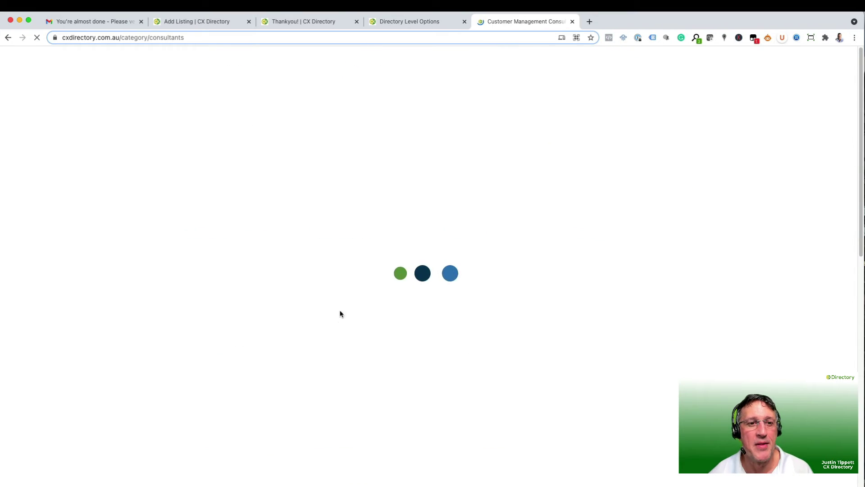
scroll(351, 280, "down", 10)
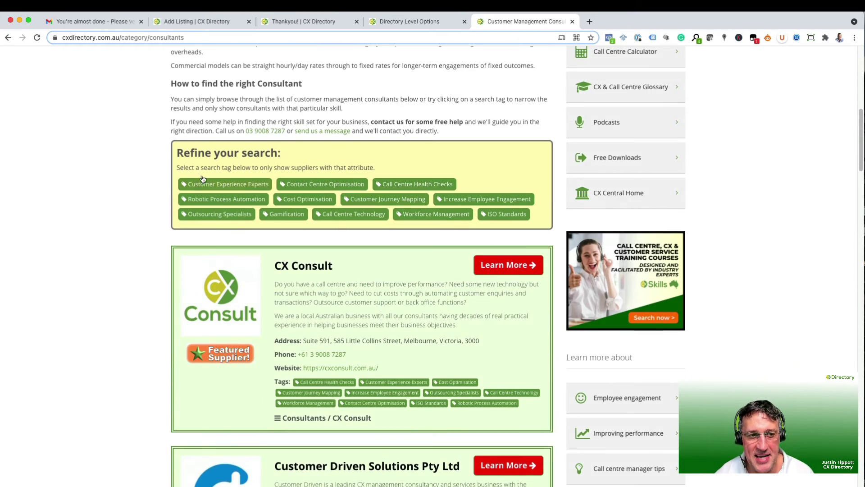
Filter Consultants to Call Centre Health Checks suppliers, browse the results, and return to the Add Listing form
left_click(419, 185)
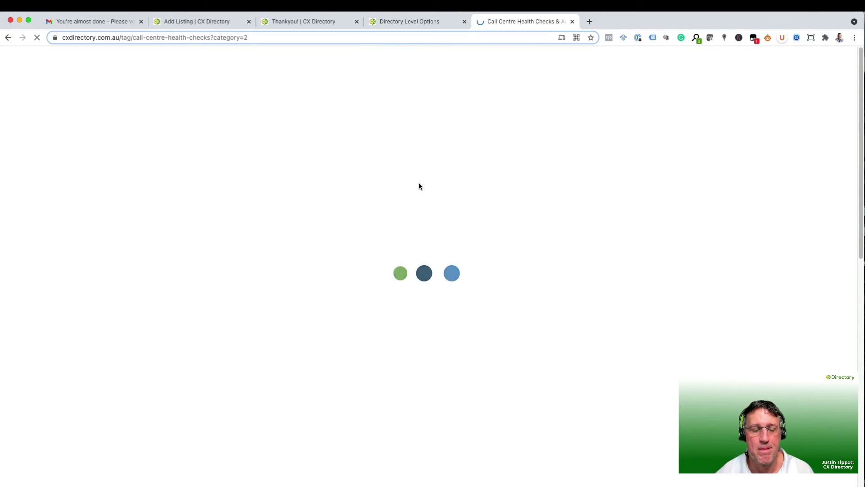
scroll(397, 225, "down", 15)
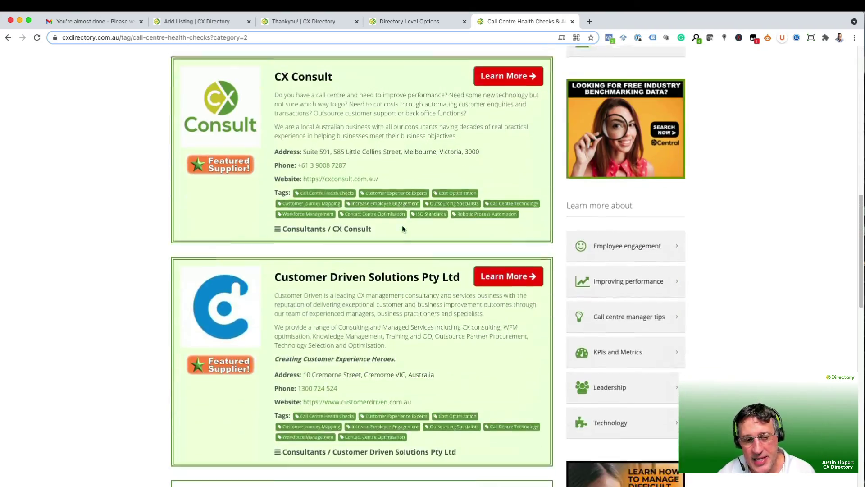
scroll(308, 164, "down", 3)
scroll(305, 170, "up", 2)
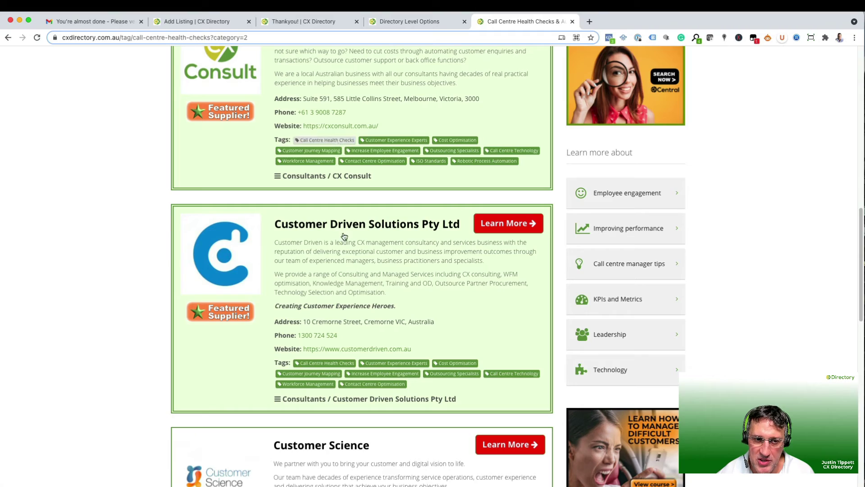
scroll(329, 374, "down", 4)
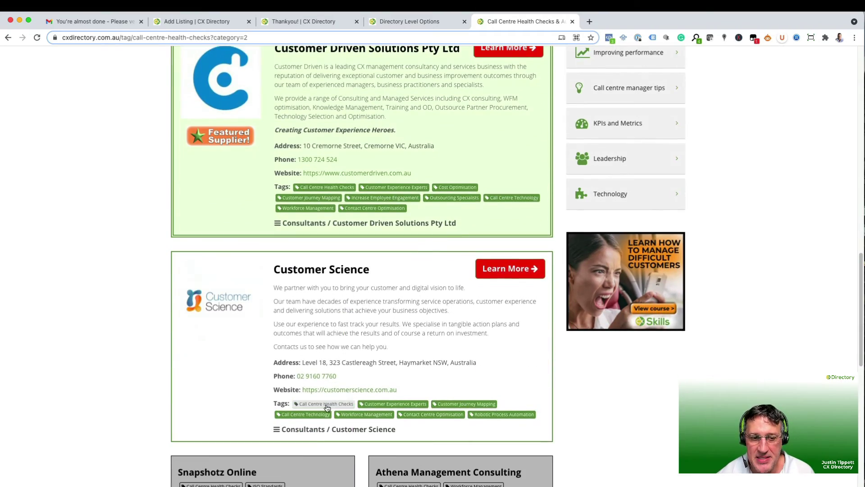
scroll(331, 407, "up", 15)
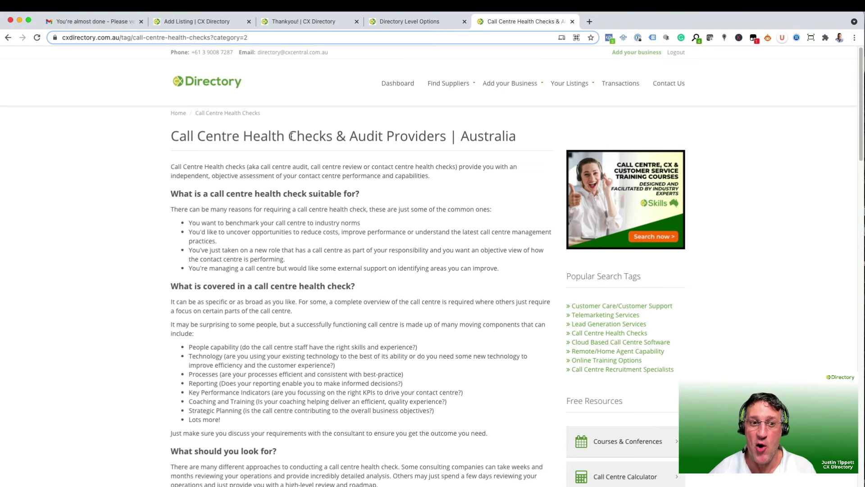
scroll(291, 136, "down", 15)
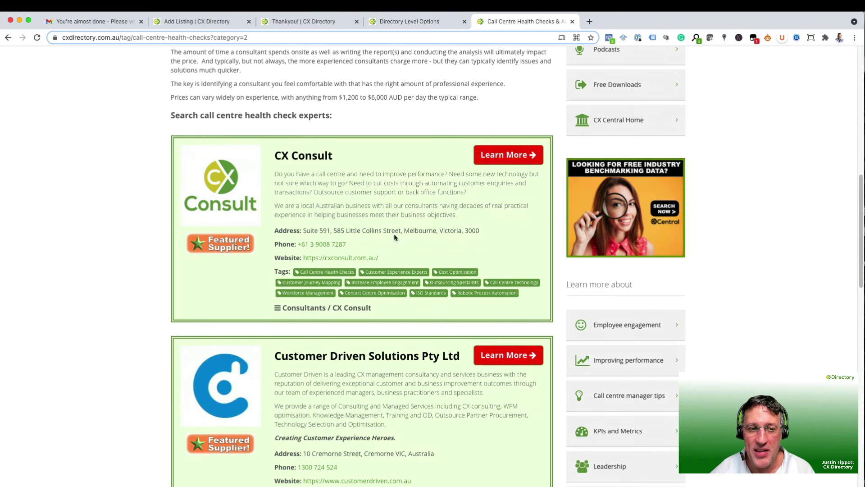
scroll(314, 224, "down", 2)
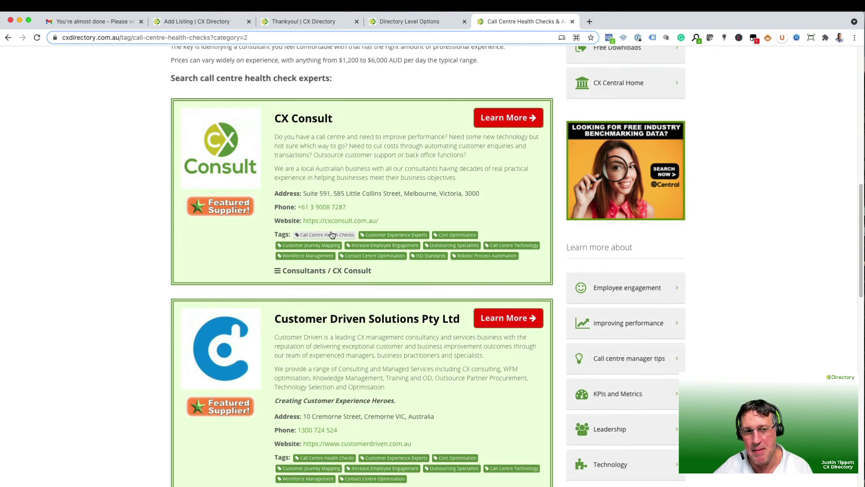
scroll(331, 235, "up", 15)
left_click(203, 21)
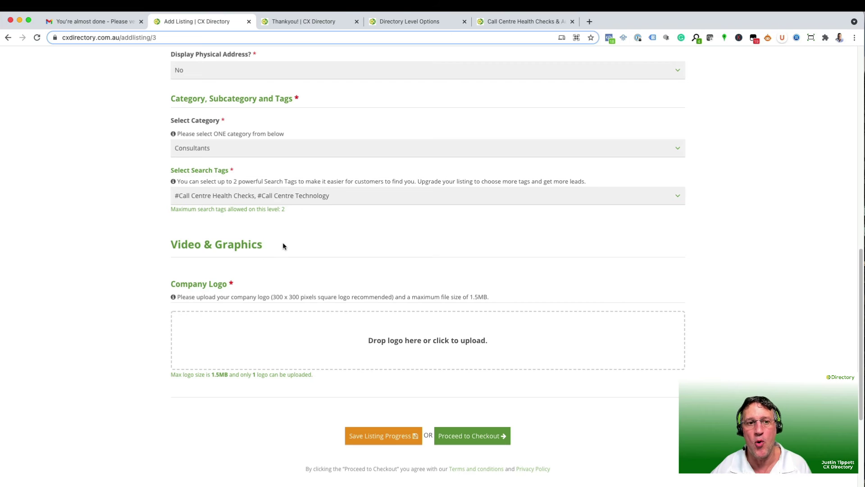
scroll(283, 243, "up", 2)
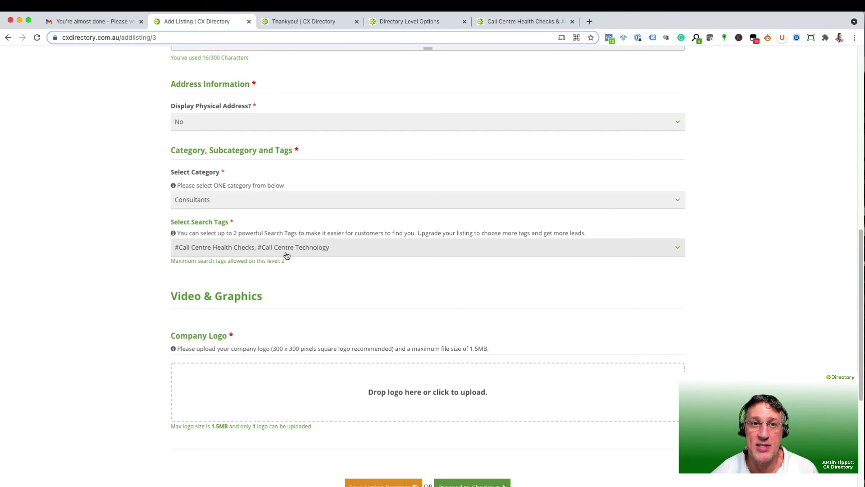
scroll(310, 256, "down", 3)
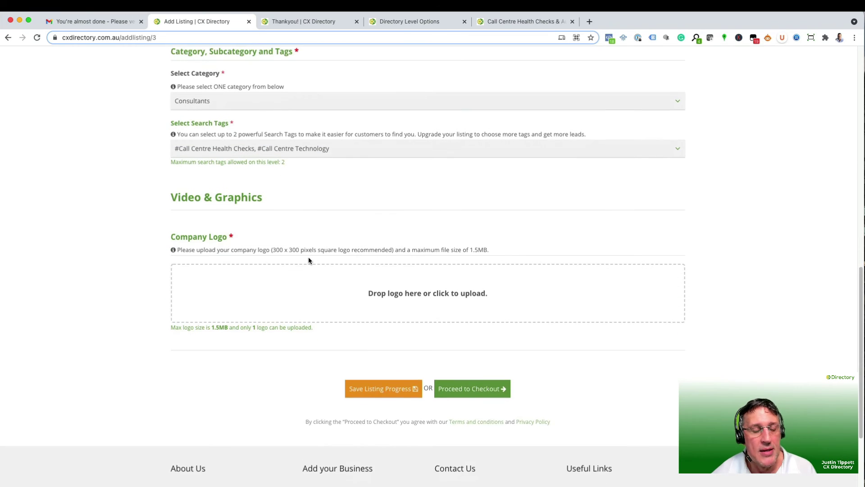
scroll(308, 256, "down", 1)
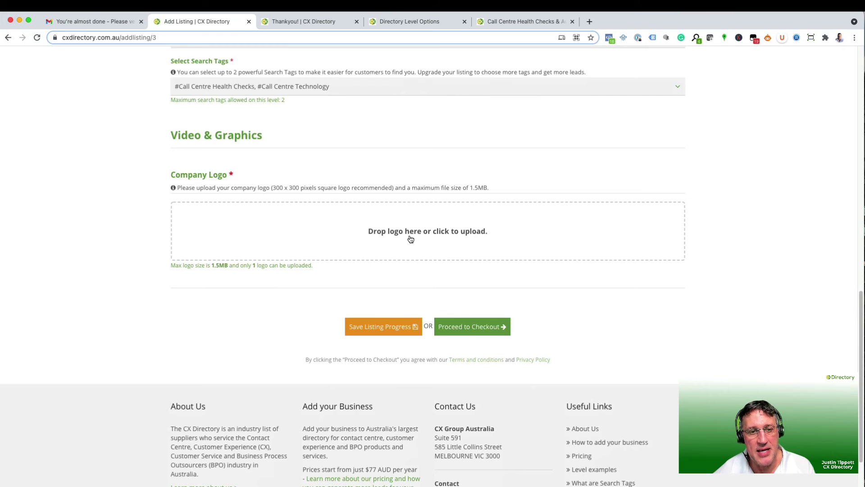
scroll(434, 235, "down", 1)
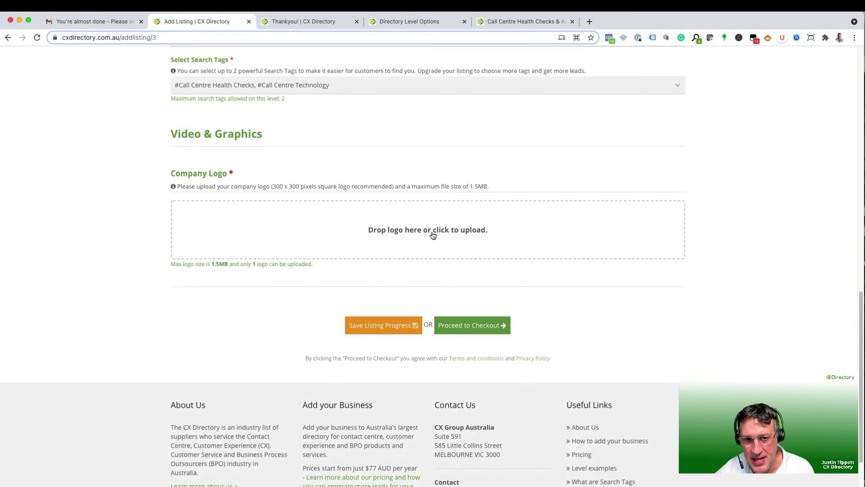
Upload Test Company Logo.jpg as the company logo and proceed to checkout
left_click(435, 234)
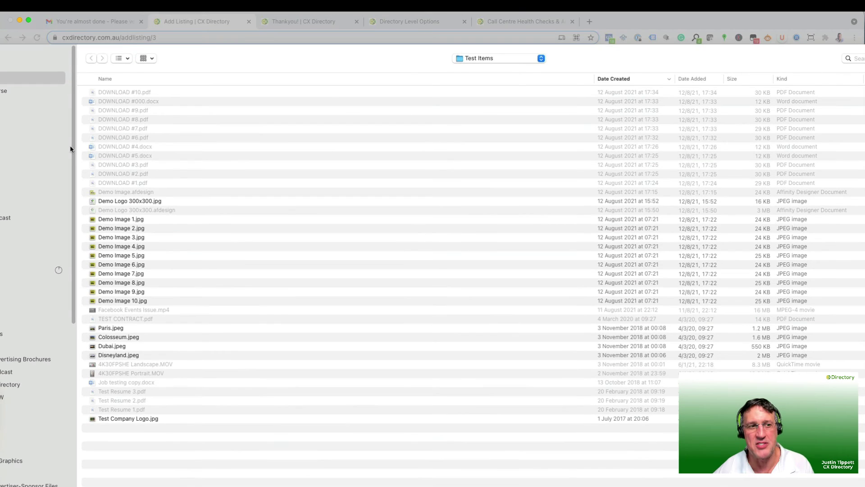
left_click(137, 420)
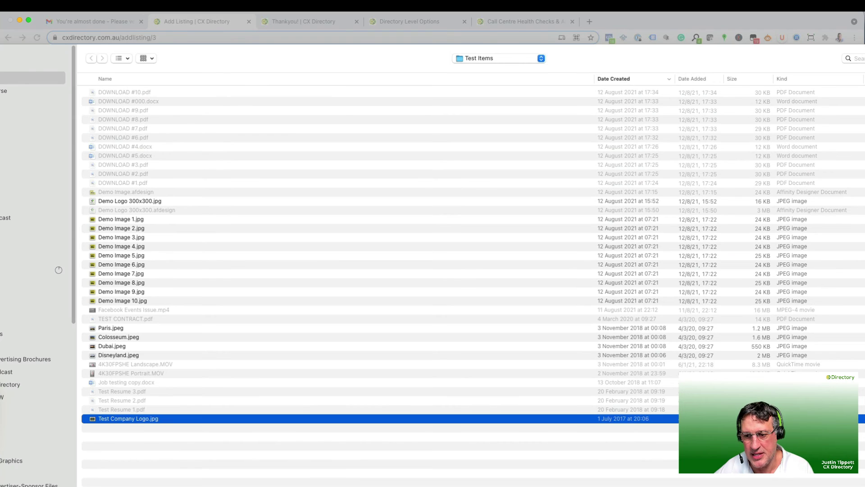
key("Return")
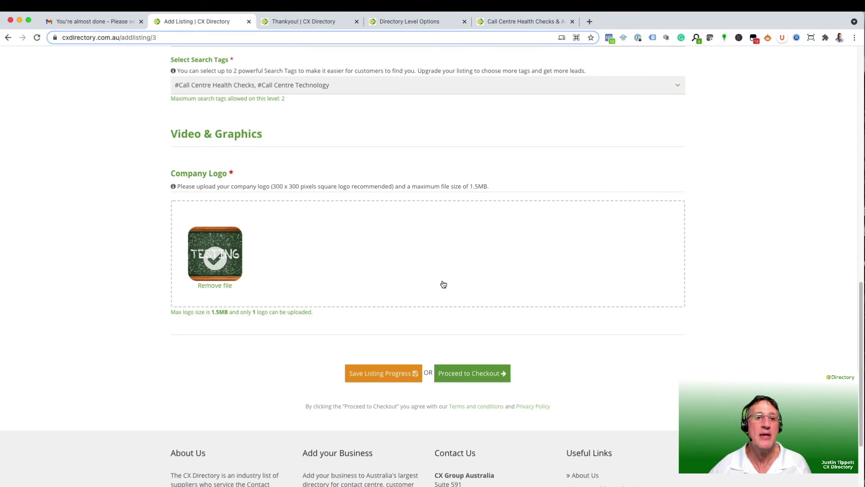
left_click(463, 366)
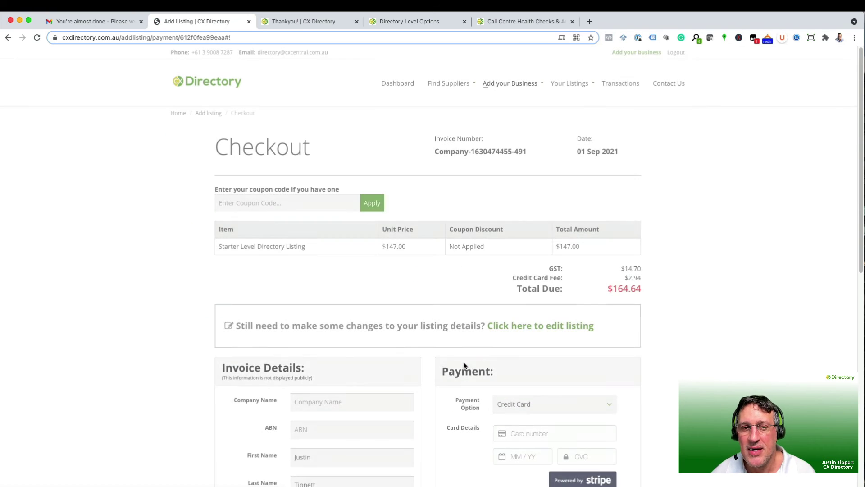
Review the checkout page's prefilled invoice details and credit card payment section for the $164.64 Starter listing
scroll(583, 380, "down", 5)
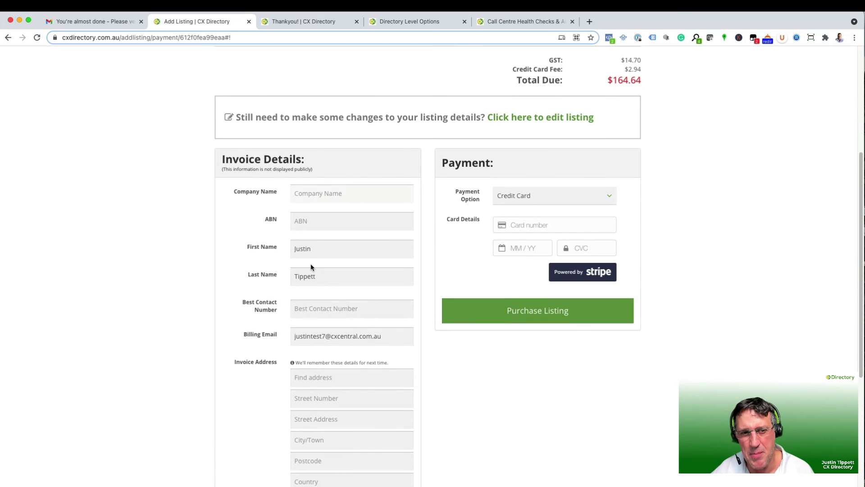
scroll(333, 239, "down", 2)
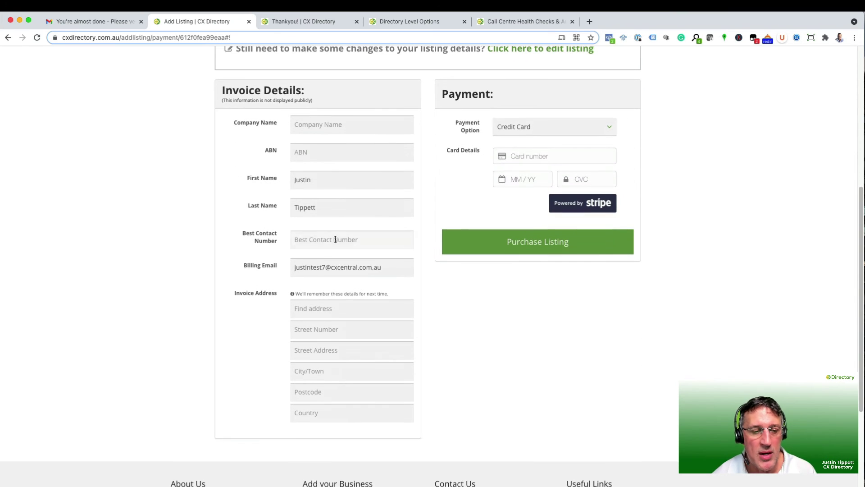
scroll(321, 406, "up", 3)
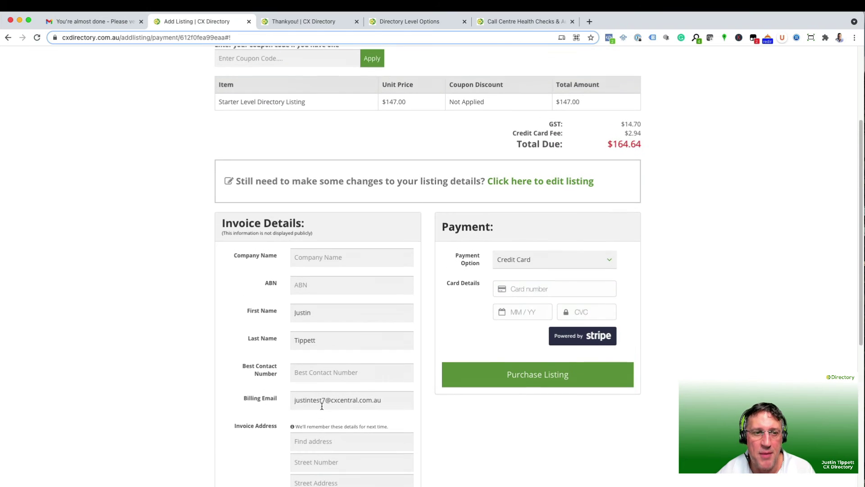
Try Pay By Invoice, switch back to Credit Card and select Card number, then open Contact Us
left_click(557, 264)
left_click(534, 294)
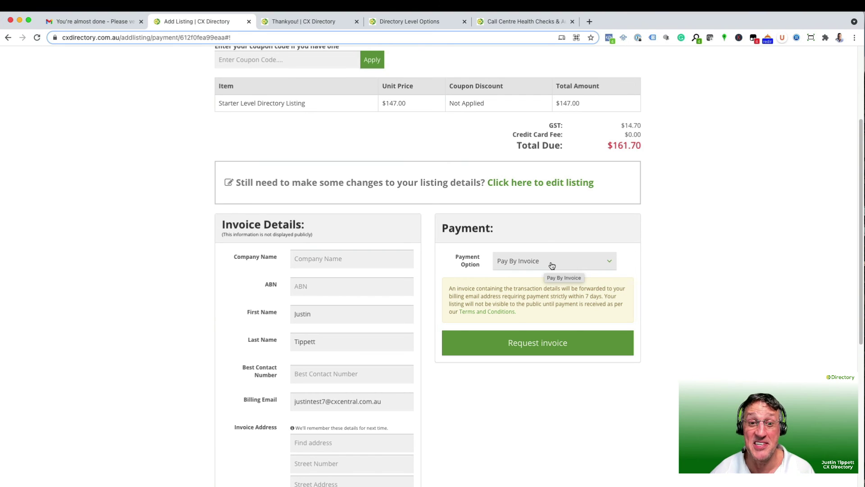
left_click(552, 265)
left_click(515, 276)
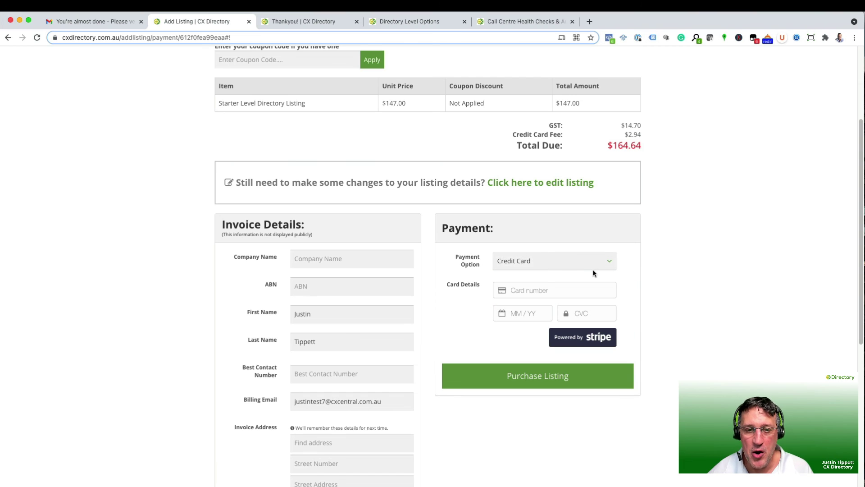
left_click(535, 289)
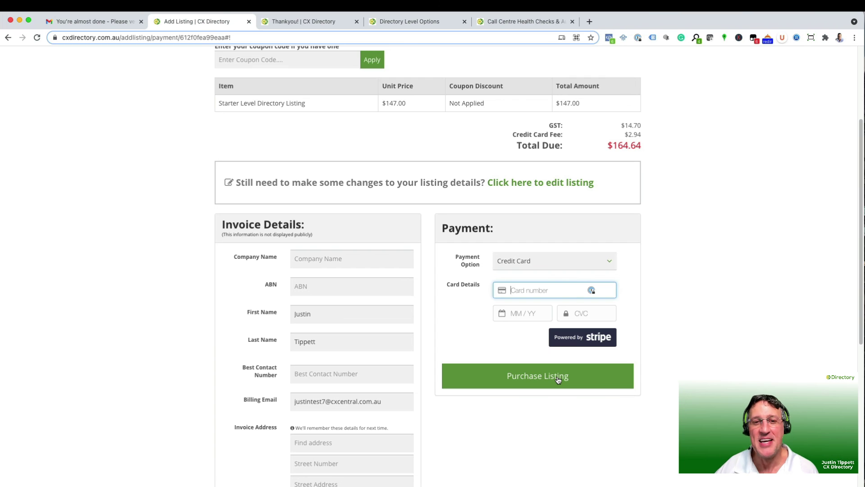
scroll(666, 270, "up", 5)
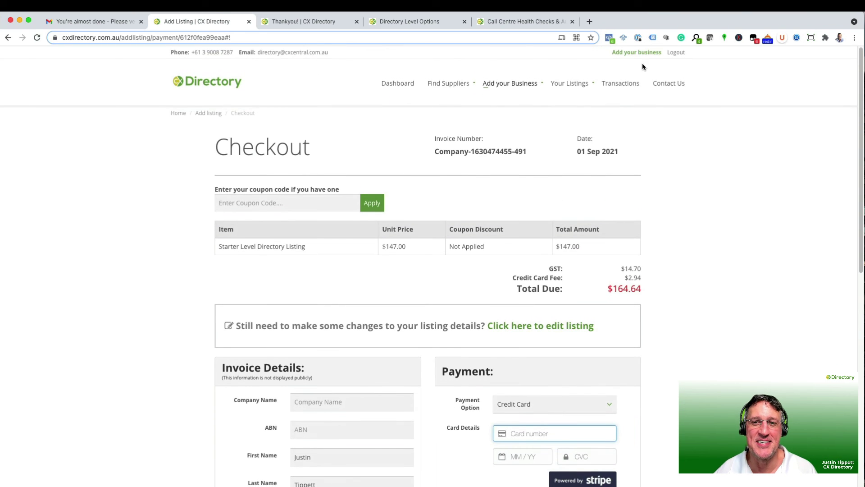
left_click(669, 85)
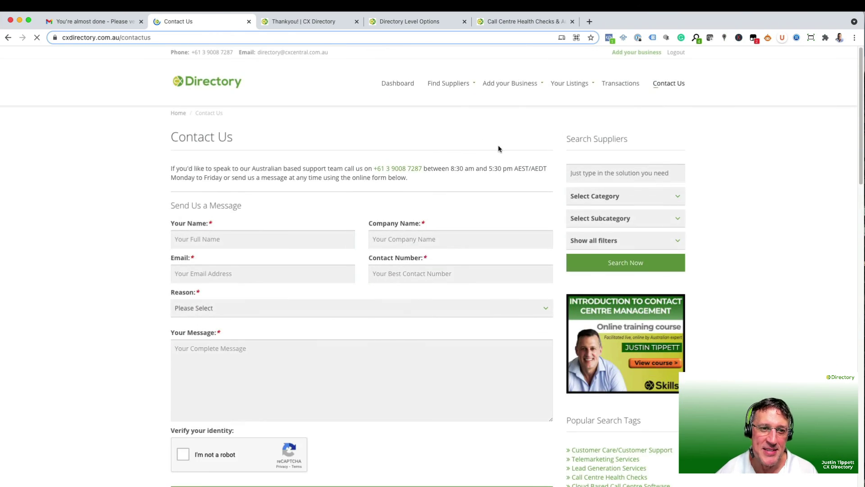